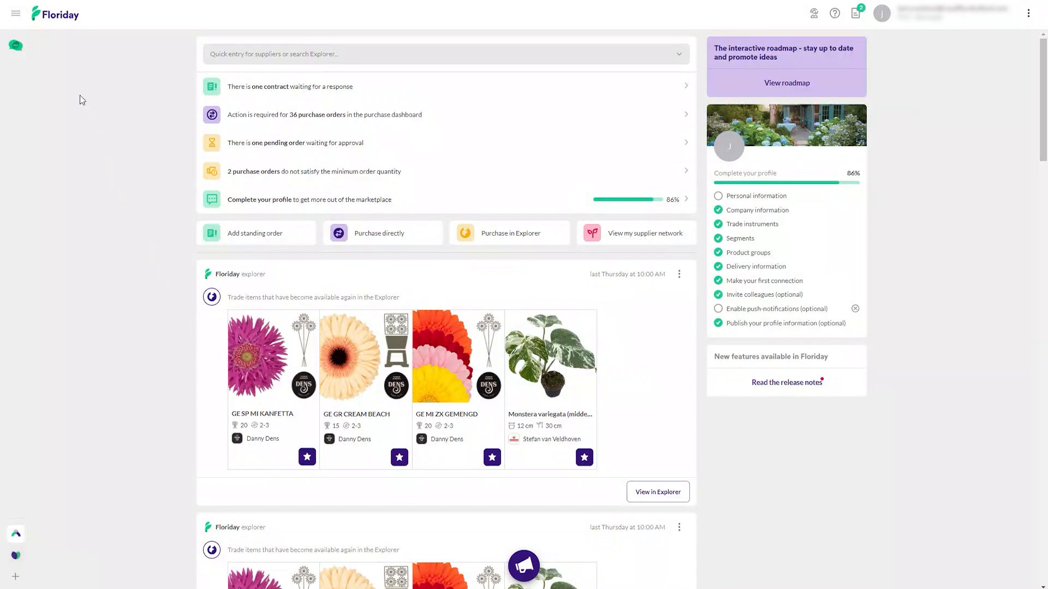
Step: Open the Explorer and view its available methodology options
{"action": "left_click", "coordinate": [16, 20]}
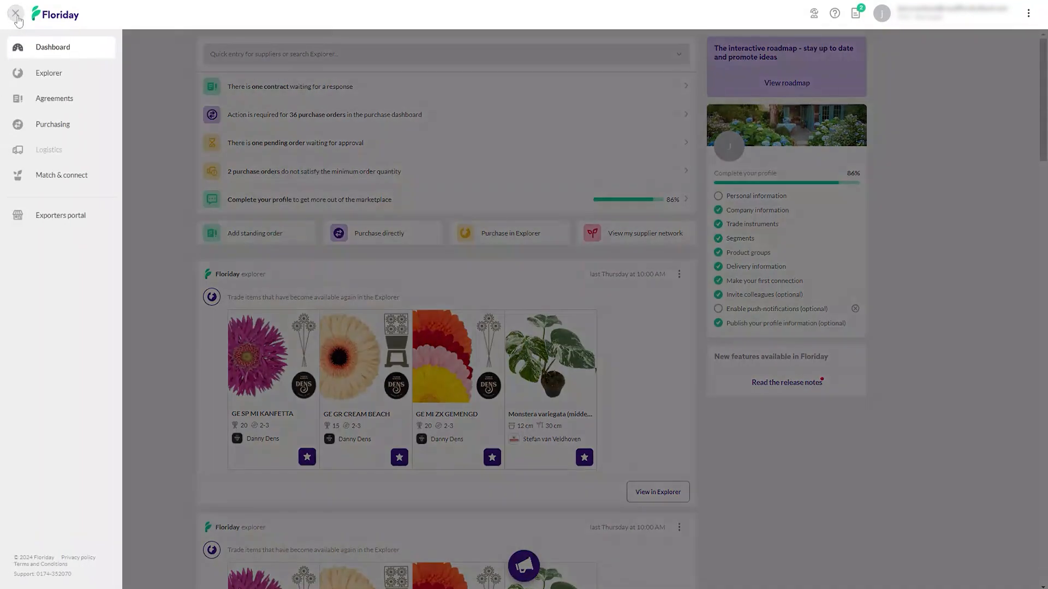
{"action": "left_click", "coordinate": [48, 79]}
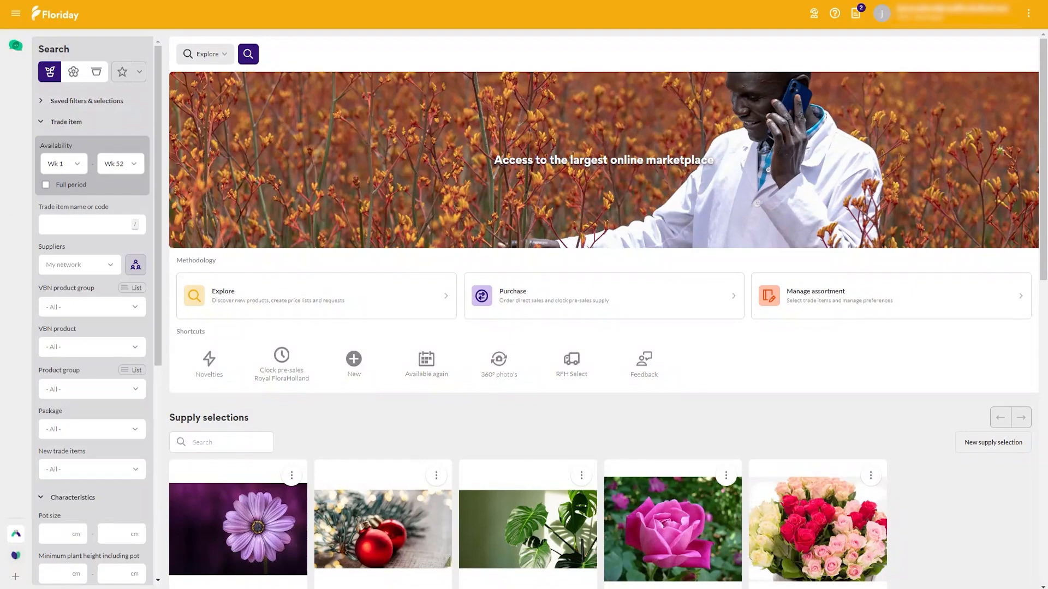
{"action": "left_click", "coordinate": [220, 57]}
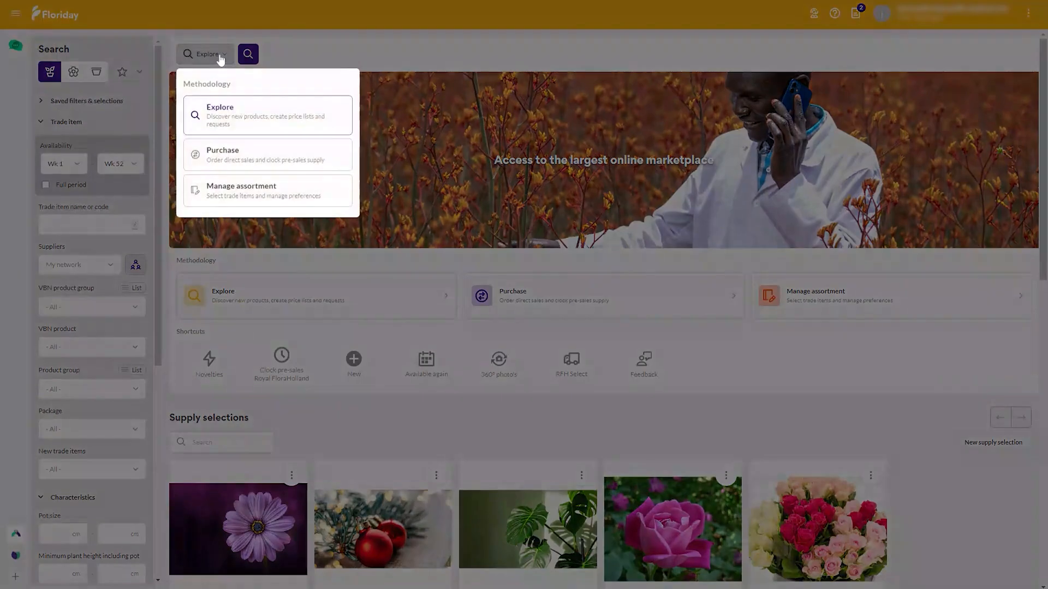
{"action": "left_click", "coordinate": [361, 58]}
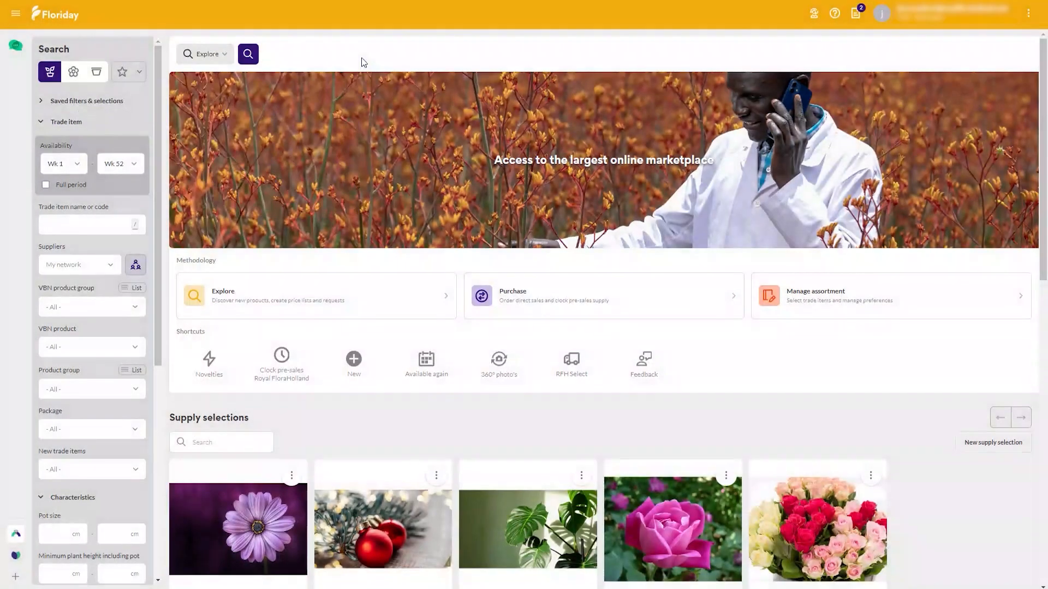
Step: Look through the supply selections and all of the Trends of the week items on the Explorer home page
{"action": "scroll", "coordinate": [381, 274], "scroll_direction": "down", "scroll_amount": 2}
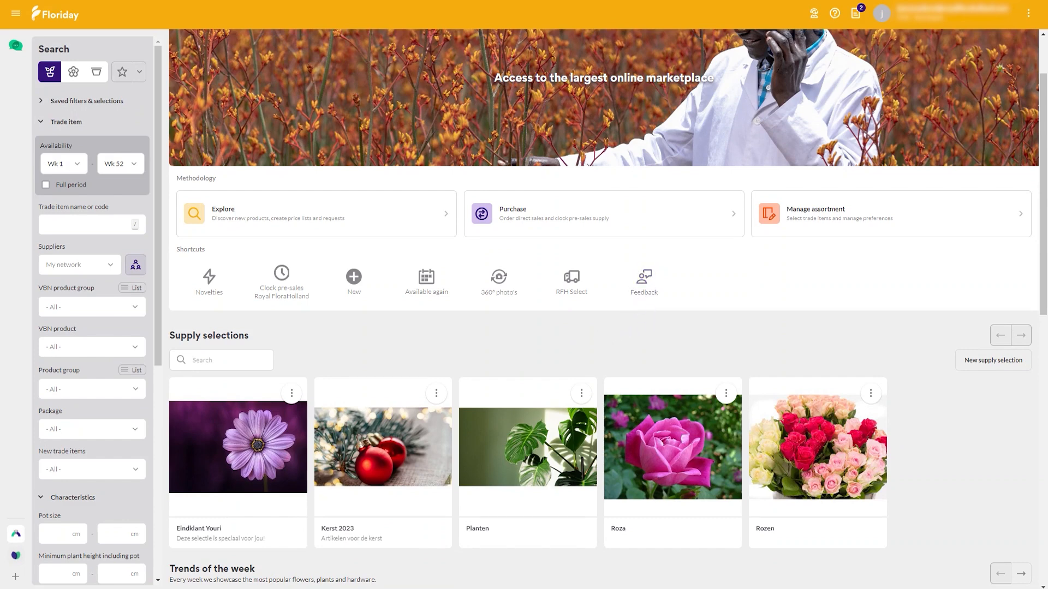
{"action": "scroll", "coordinate": [672, 442], "scroll_direction": "down", "scroll_amount": 2}
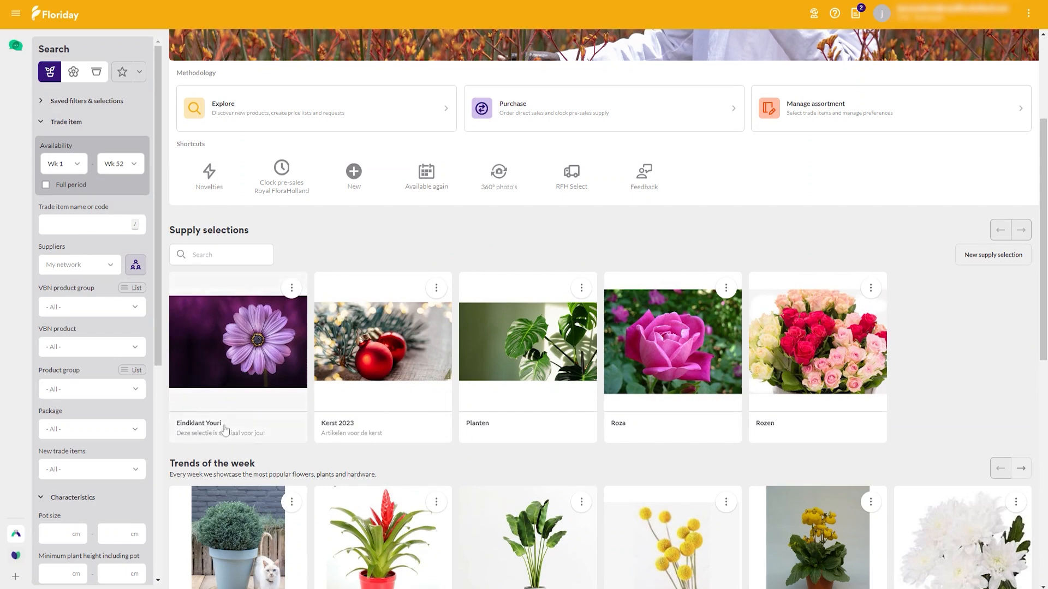
{"action": "scroll", "coordinate": [225, 432], "scroll_direction": "down", "scroll_amount": 4}
{"action": "scroll", "coordinate": [225, 431], "scroll_direction": "down", "scroll_amount": 2}
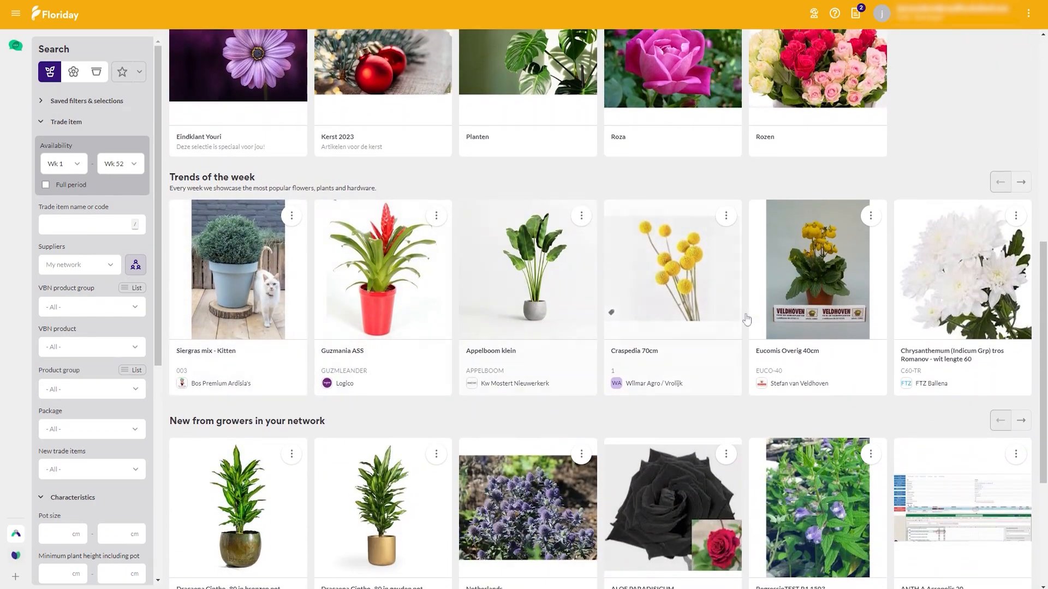
{"action": "left_click", "coordinate": [1022, 186]}
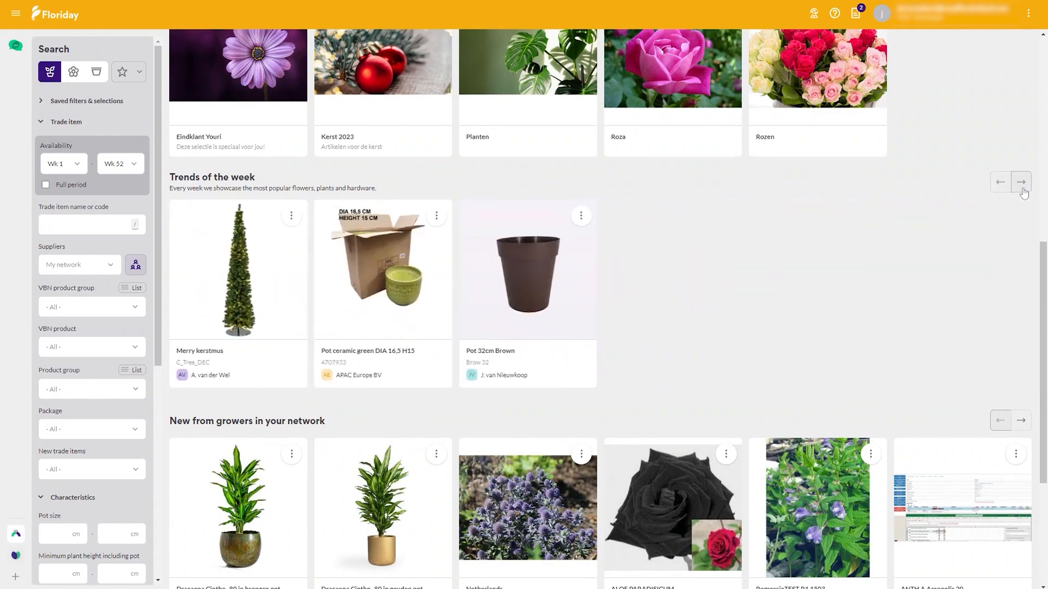
{"action": "left_click", "coordinate": [1001, 183]}
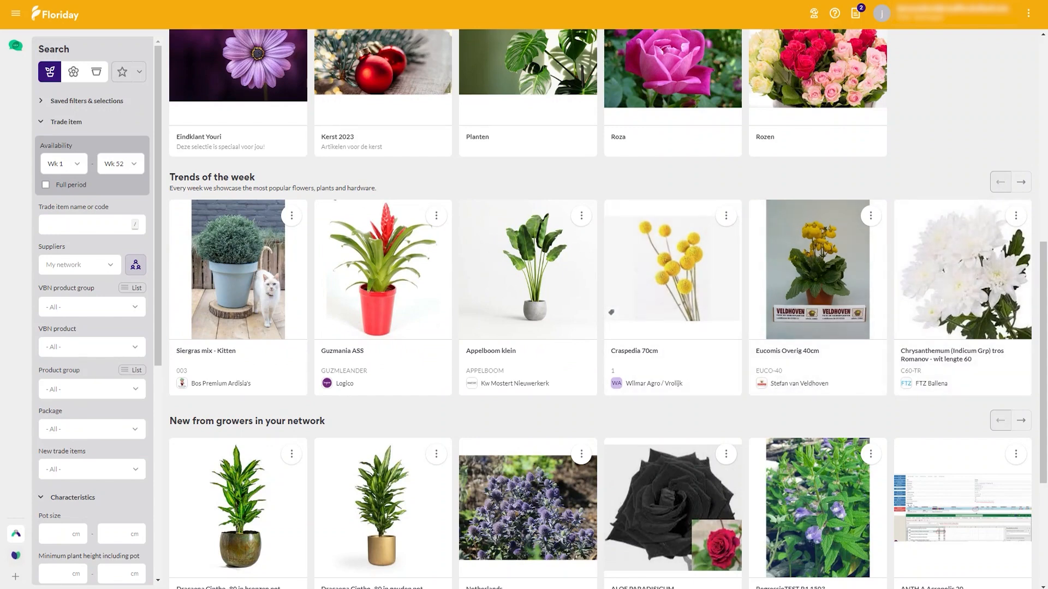
Step: View the action options for Appelboom klein and browse the new items from growers in the network and the product groups
{"action": "left_click", "coordinate": [581, 217]}
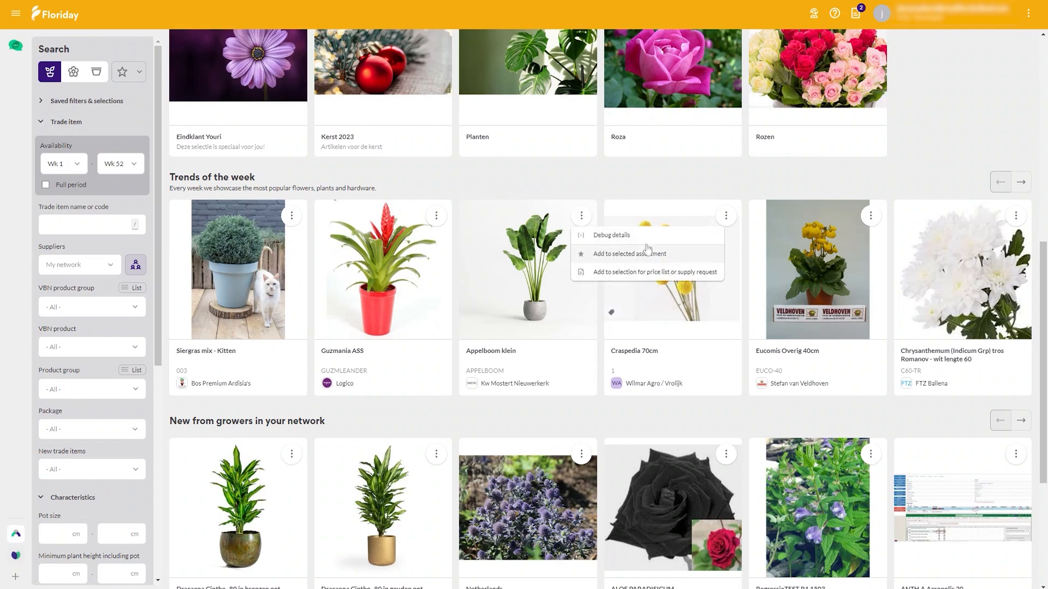
{"action": "left_click", "coordinate": [663, 429]}
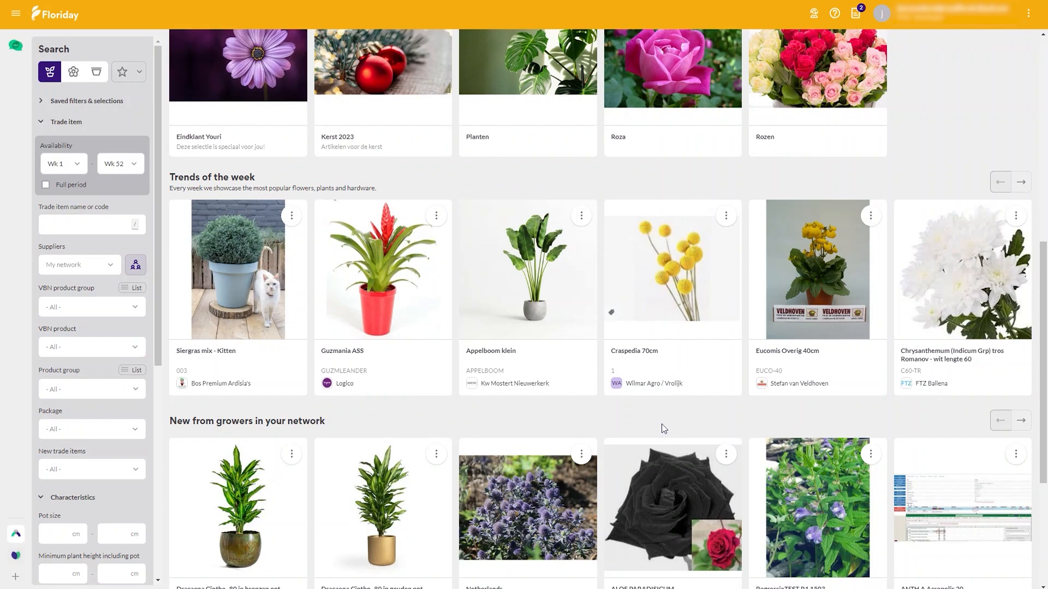
{"action": "scroll", "coordinate": [664, 429], "scroll_direction": "down", "scroll_amount": 3}
{"action": "scroll", "coordinate": [664, 429], "scroll_direction": "down", "scroll_amount": 1}
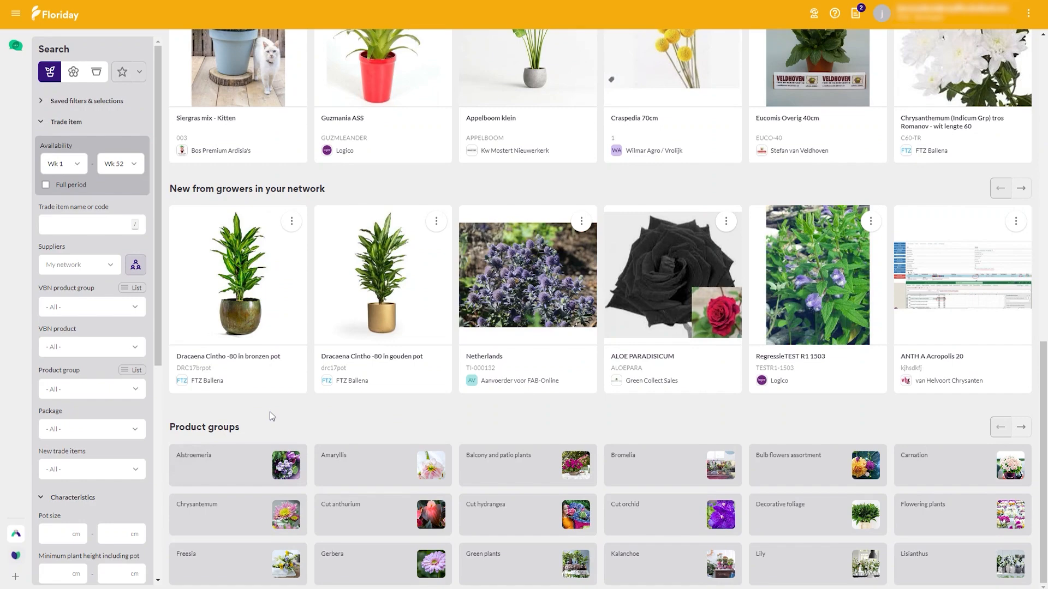
{"action": "scroll", "coordinate": [269, 416], "scroll_direction": "up", "scroll_amount": 10}
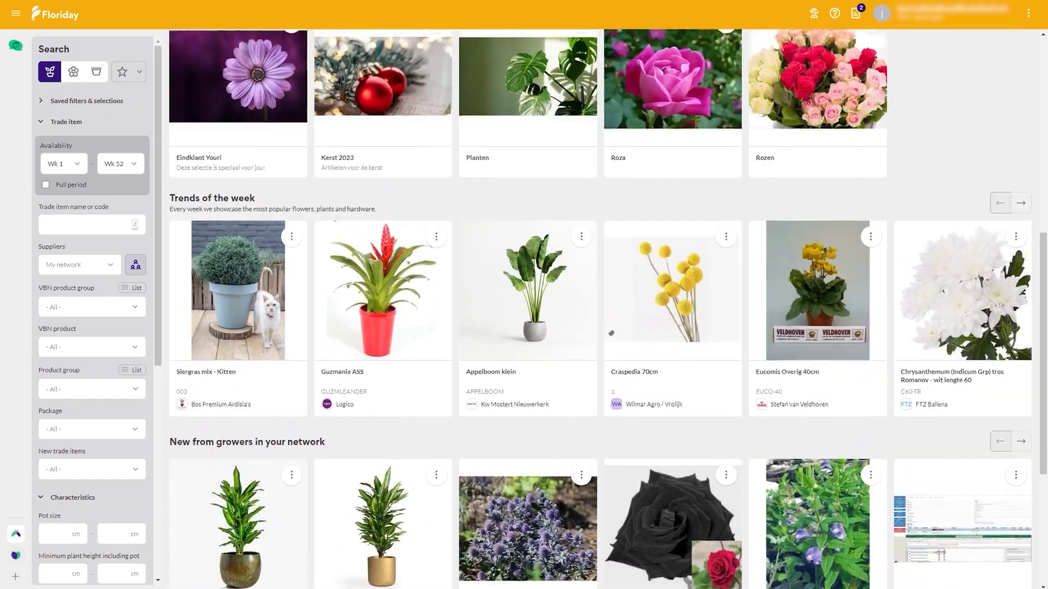
{"action": "scroll", "coordinate": [603, 305], "scroll_direction": "up", "scroll_amount": 2}
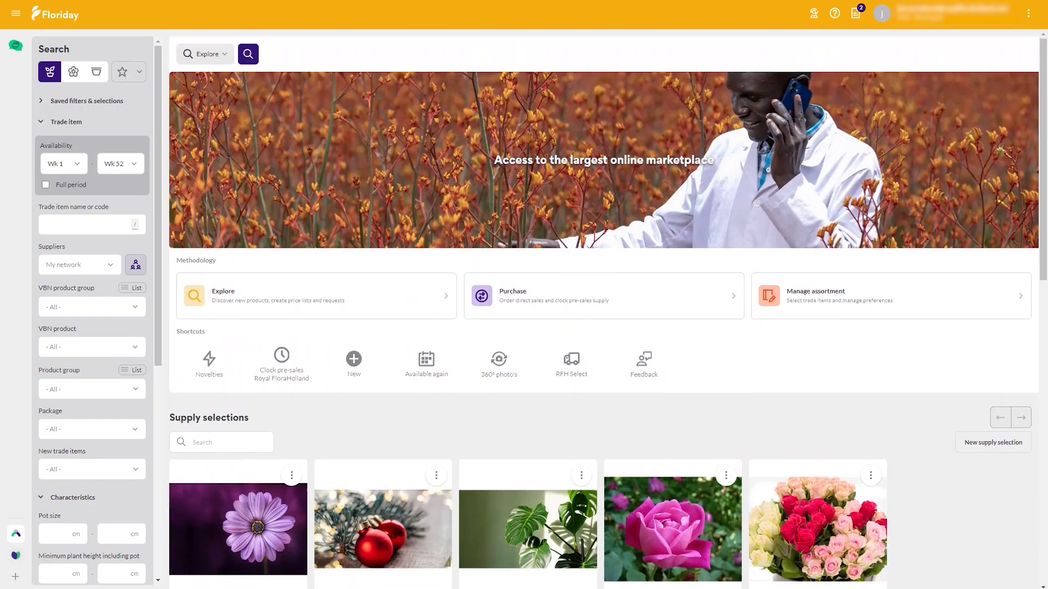
Step: Run the Explore search without extra filters and increase the number of trade items shown per page
{"action": "left_click", "coordinate": [223, 55]}
{"action": "left_click", "coordinate": [222, 53]}
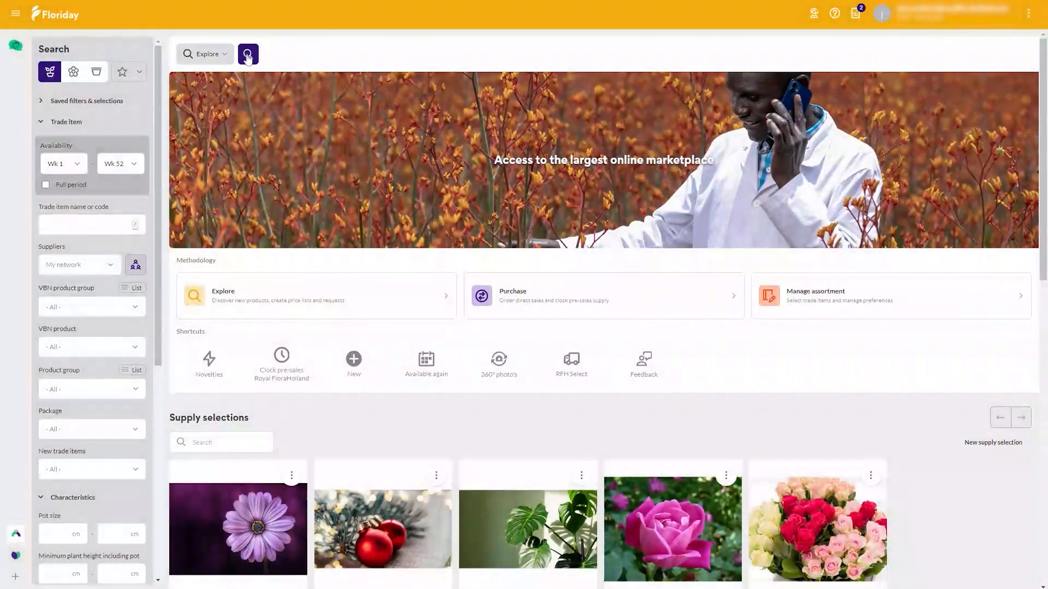
{"action": "left_click", "coordinate": [248, 55]}
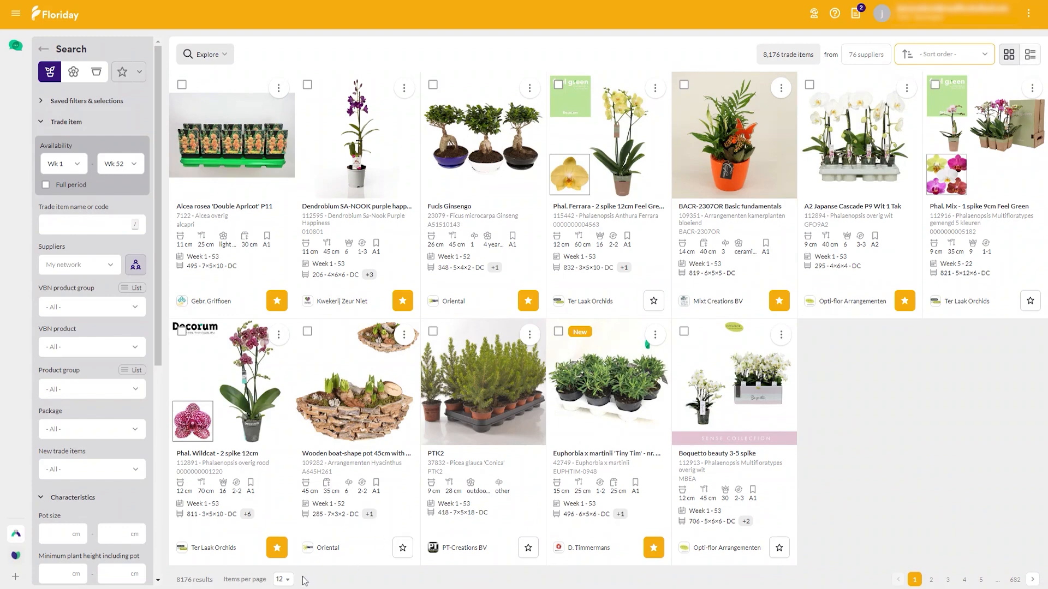
{"action": "left_click", "coordinate": [283, 579]}
{"action": "left_click", "coordinate": [289, 557]}
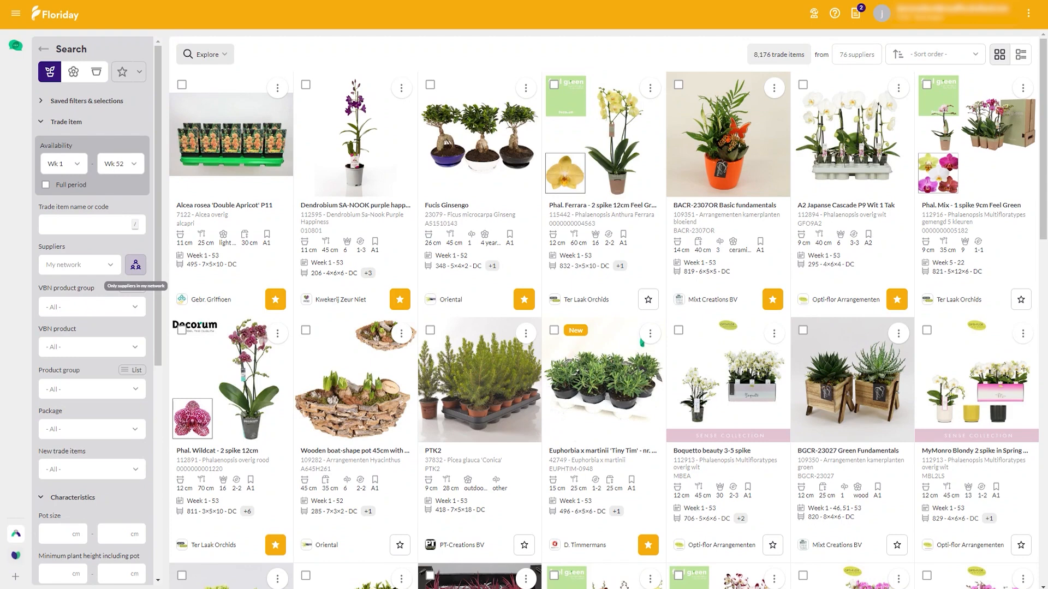
Step: Extend the search from the network to all suppliers and review the remaining trade item and characteristics filters
{"action": "left_click", "coordinate": [137, 267]}
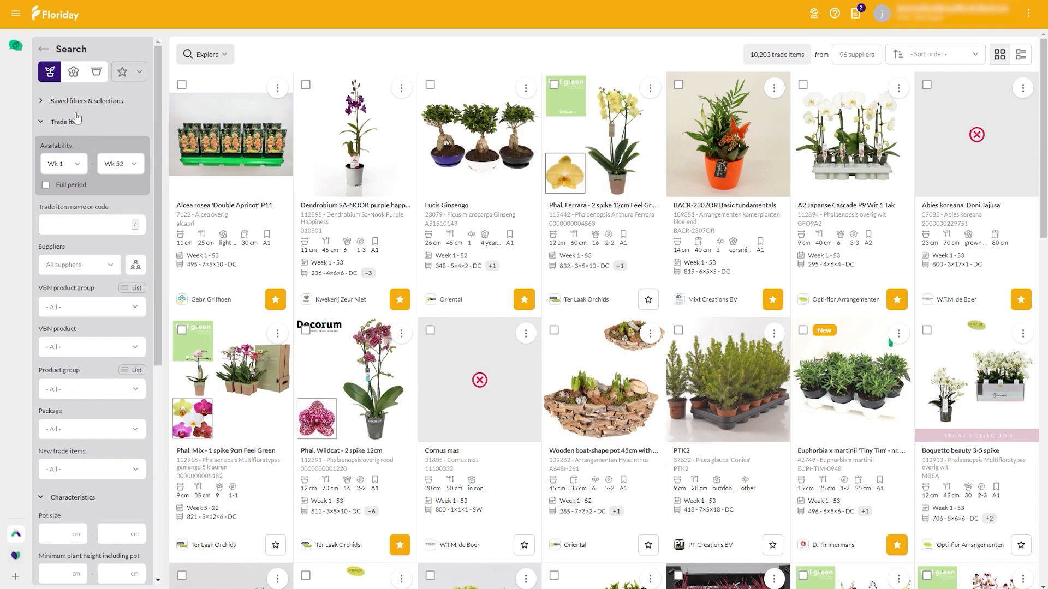
{"action": "scroll", "coordinate": [83, 404], "scroll_direction": "down", "scroll_amount": 2}
{"action": "scroll", "coordinate": [83, 404], "scroll_direction": "down", "scroll_amount": 6}
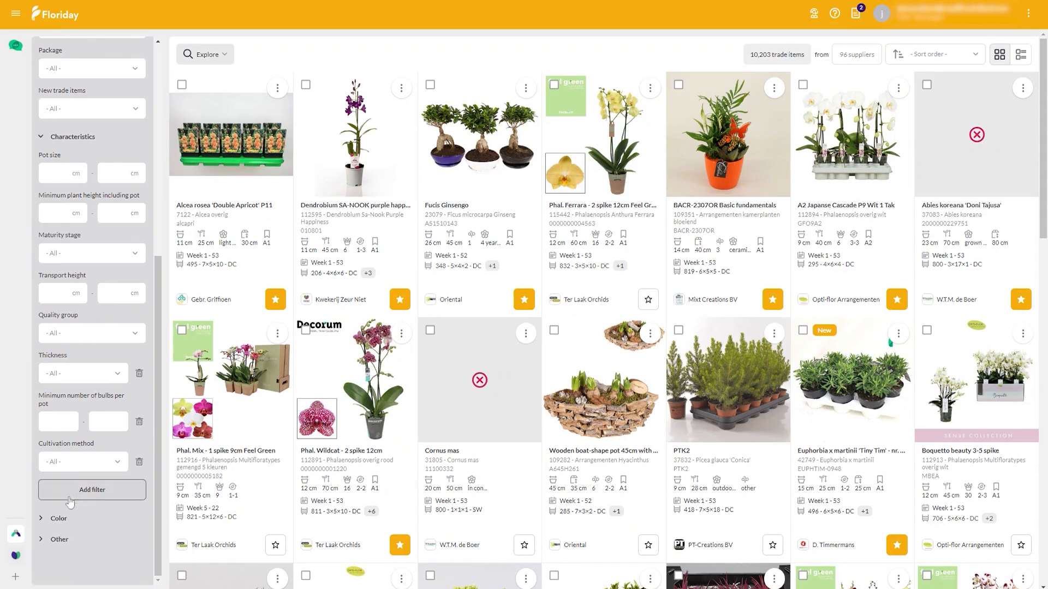
{"action": "scroll", "coordinate": [133, 350], "scroll_direction": "up", "scroll_amount": 5}
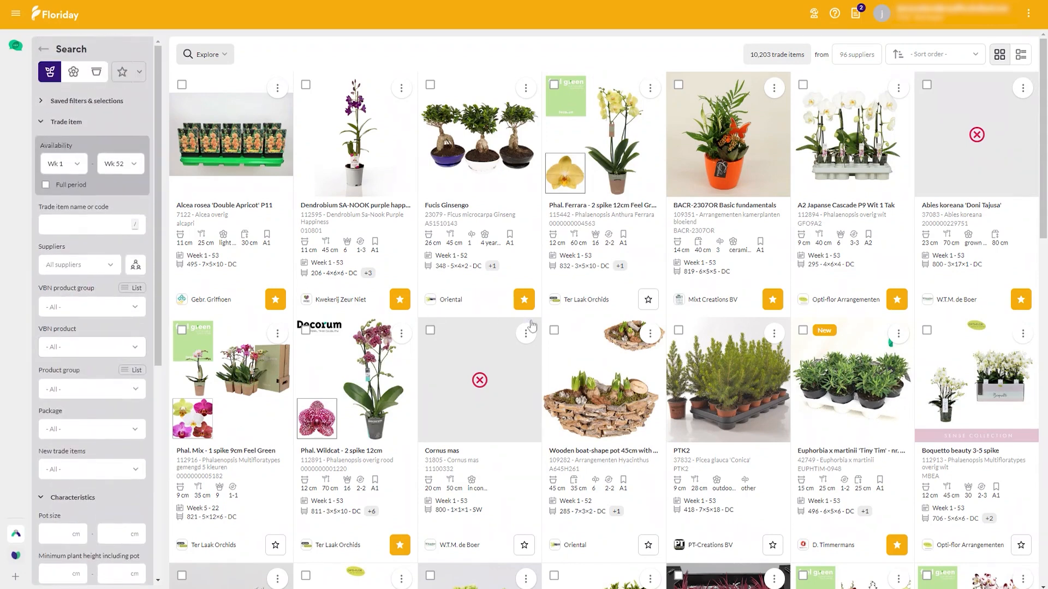
Step: Add Phal. Ferrara - 2 spike 12cm to the selected assortment and view the assortment filter options
{"action": "left_click", "coordinate": [647, 301]}
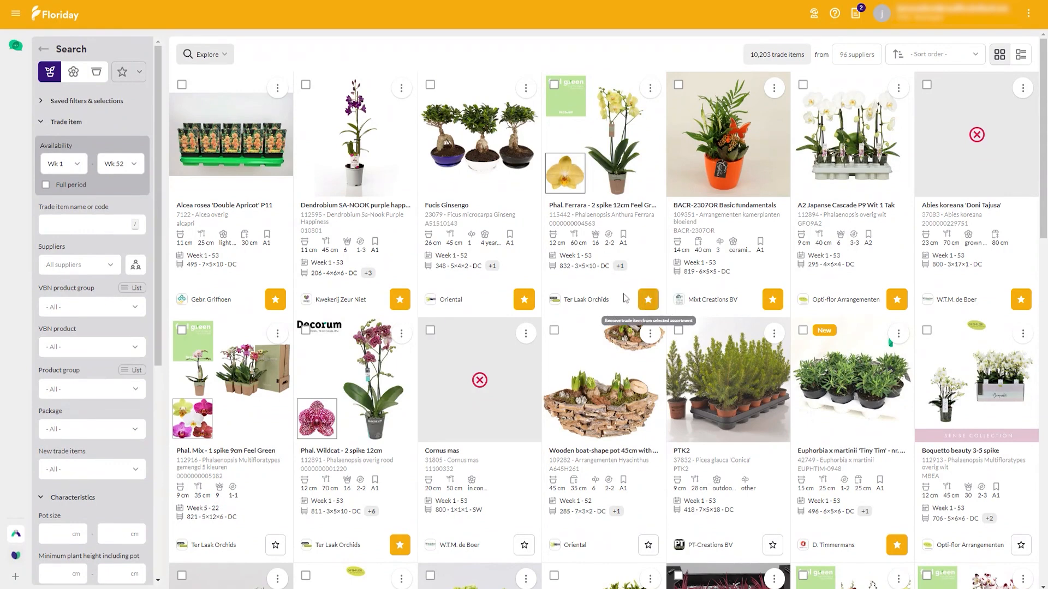
{"action": "left_click", "coordinate": [140, 73]}
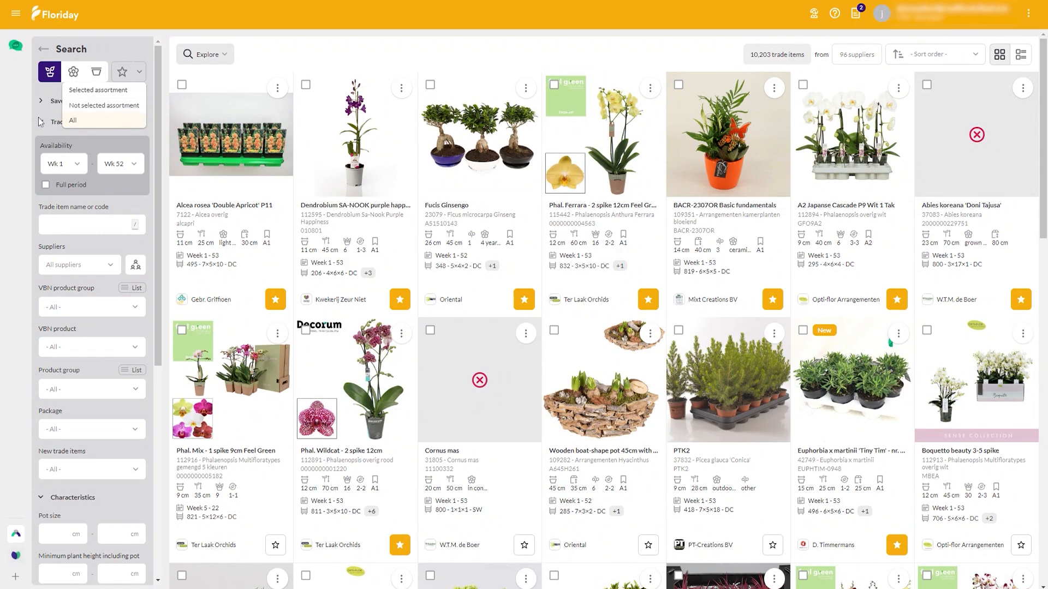
{"action": "left_click", "coordinate": [19, 122]}
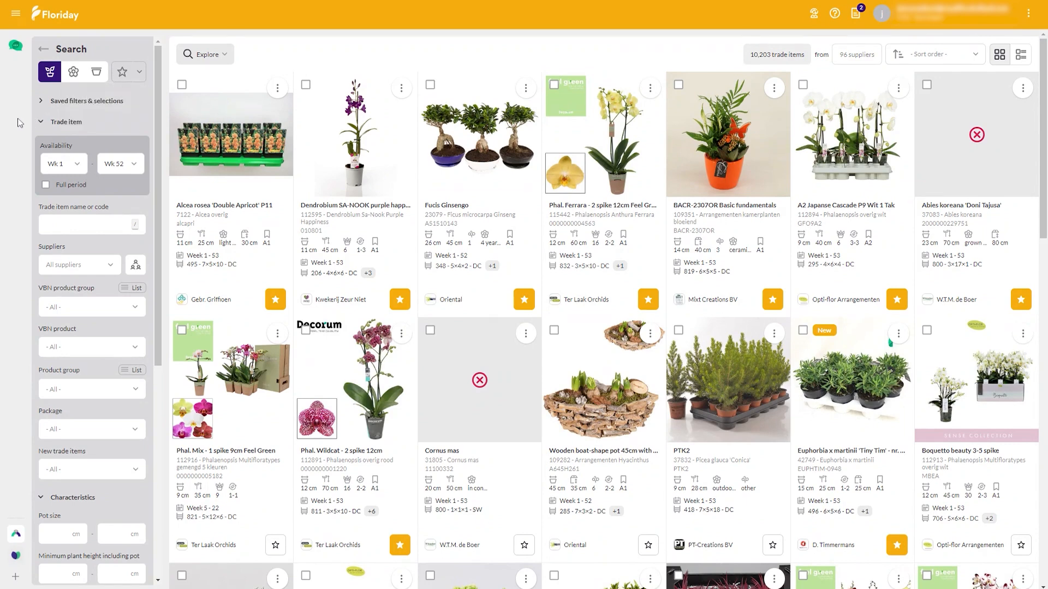
Step: Switch to the Manage assortment methodology and view the preferences of Alcea rosea 'Double Apricot' P11
{"action": "left_click", "coordinate": [199, 56]}
{"action": "left_click", "coordinate": [246, 191]}
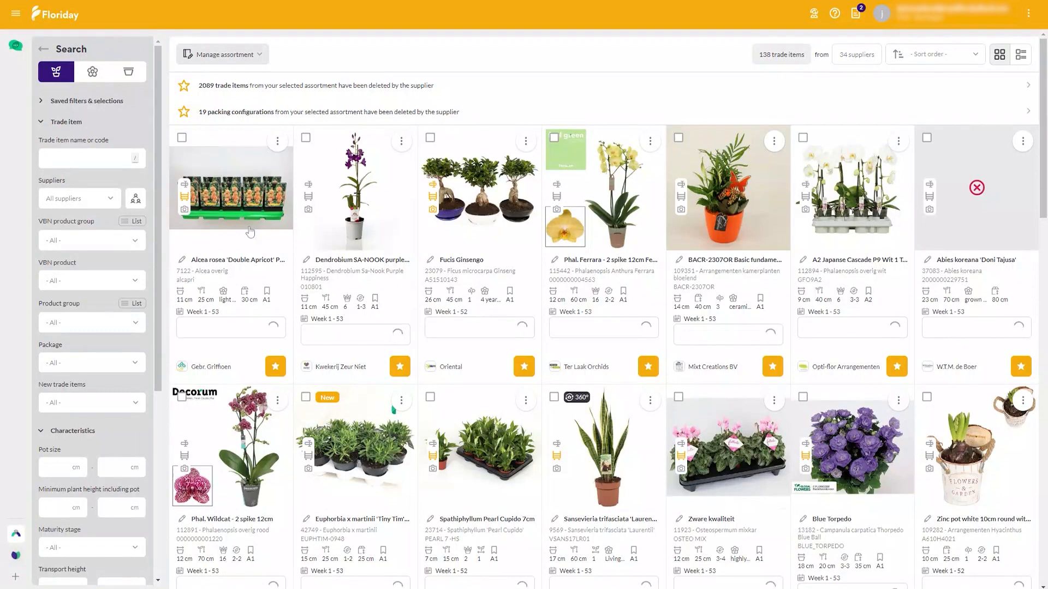
{"action": "left_click", "coordinate": [250, 232]}
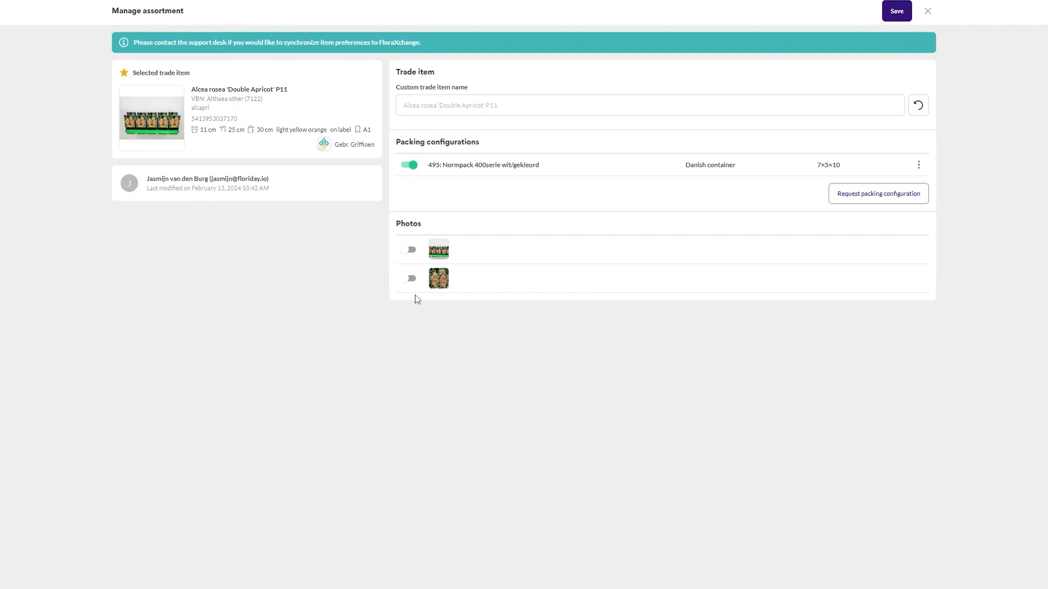
{"action": "left_click", "coordinate": [928, 12]}
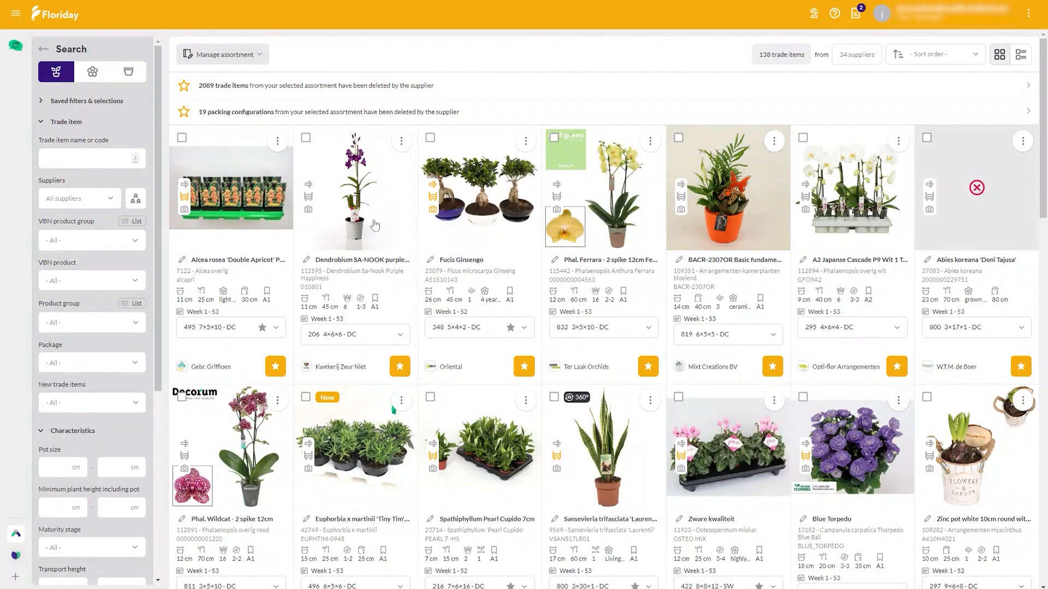
Step: Return to the Explore methodology and select the trade items Dendrobium SA-NOOK and Fucis Ginsengo
{"action": "left_click", "coordinate": [240, 54]}
{"action": "left_click", "coordinate": [237, 122]}
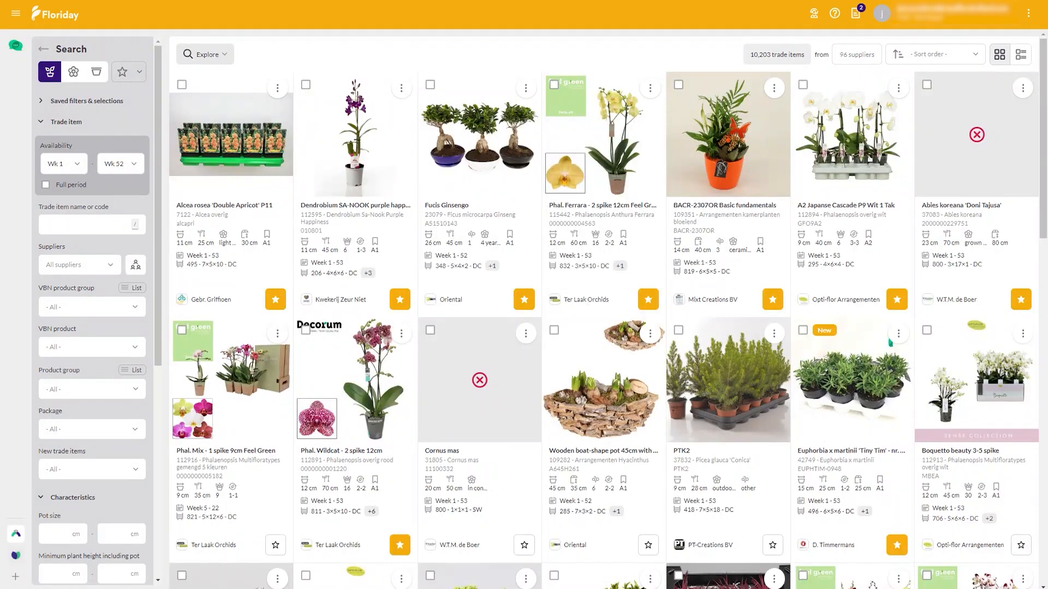
{"action": "left_click", "coordinate": [306, 86]}
{"action": "left_click", "coordinate": [430, 85]}
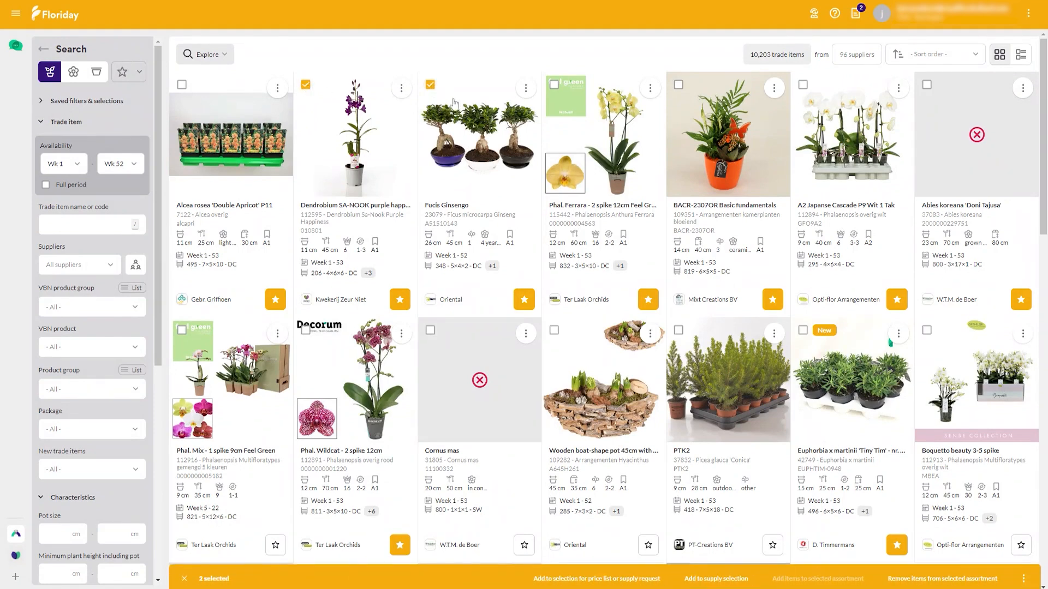
Step: Add Phal. Ferrara - 2 spike 12cm to the selection for price list or supply request and view the selection overview
{"action": "left_click", "coordinate": [650, 89]}
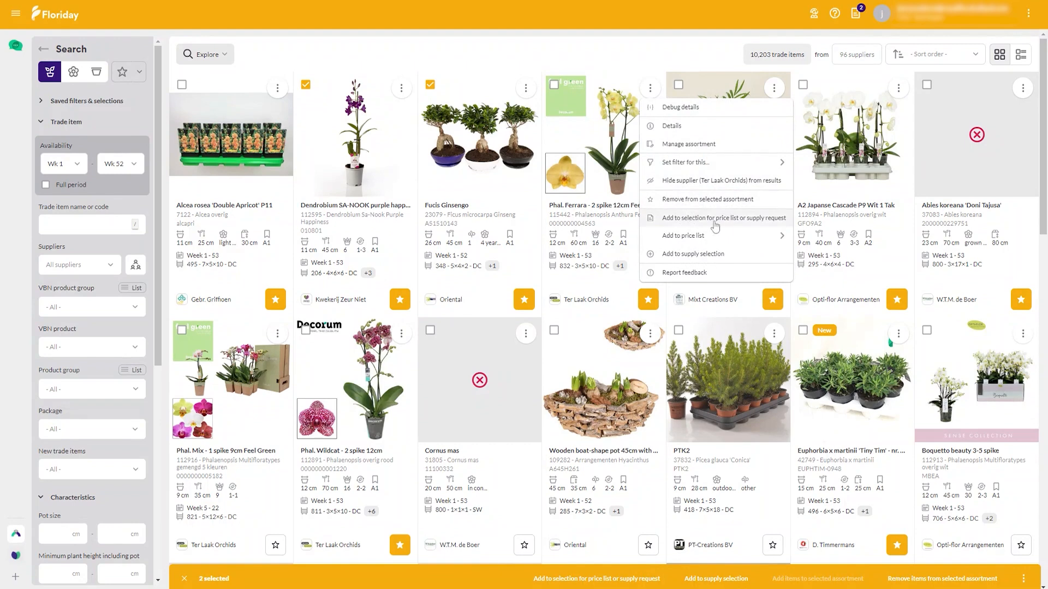
{"action": "left_click", "coordinate": [714, 219]}
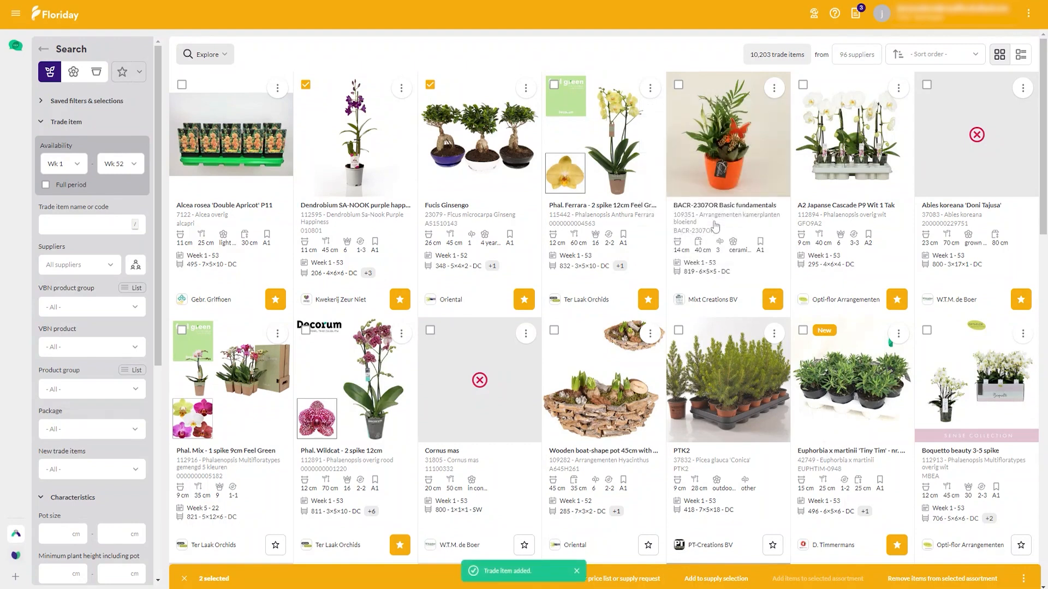
{"action": "left_click", "coordinate": [859, 13]}
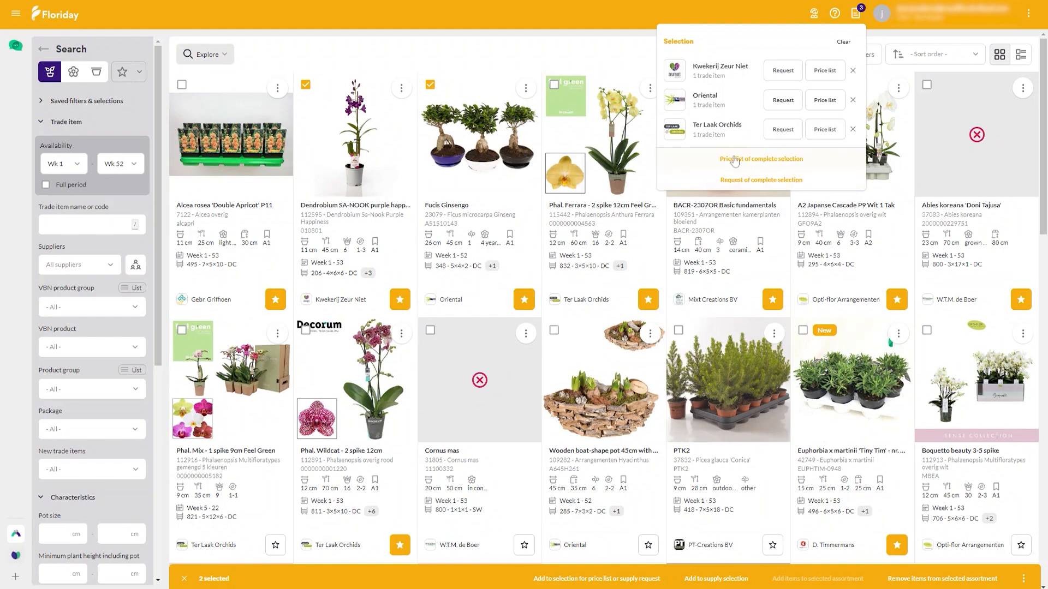
{"action": "left_click", "coordinate": [626, 48]}
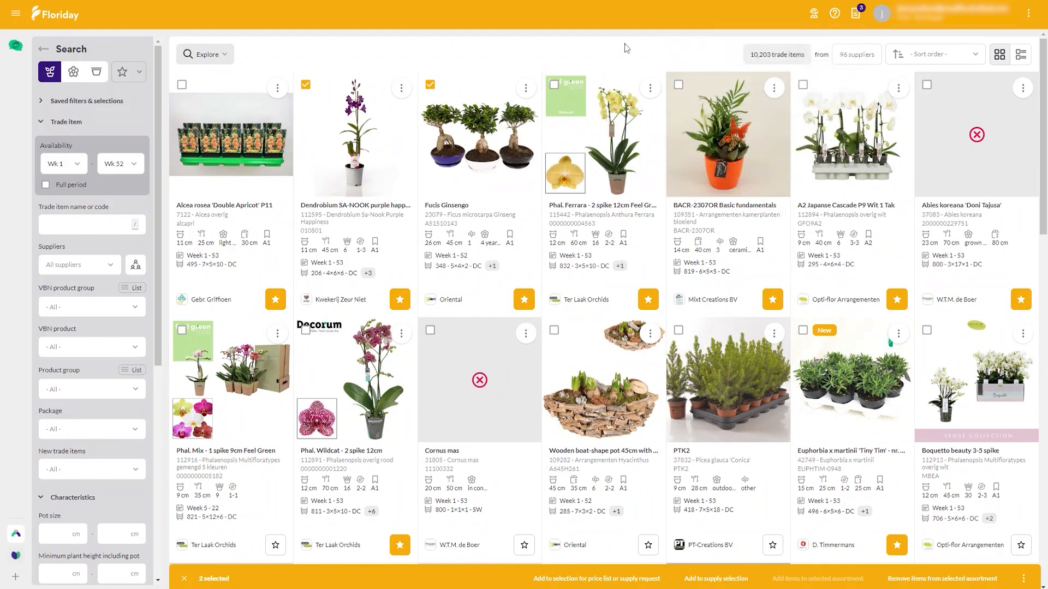
Step: Report photo feedback on the Cornus mas trade item with the reason "Not representative or not a product photo", posted anonymously via Floriday support
{"action": "left_click", "coordinate": [526, 334]}
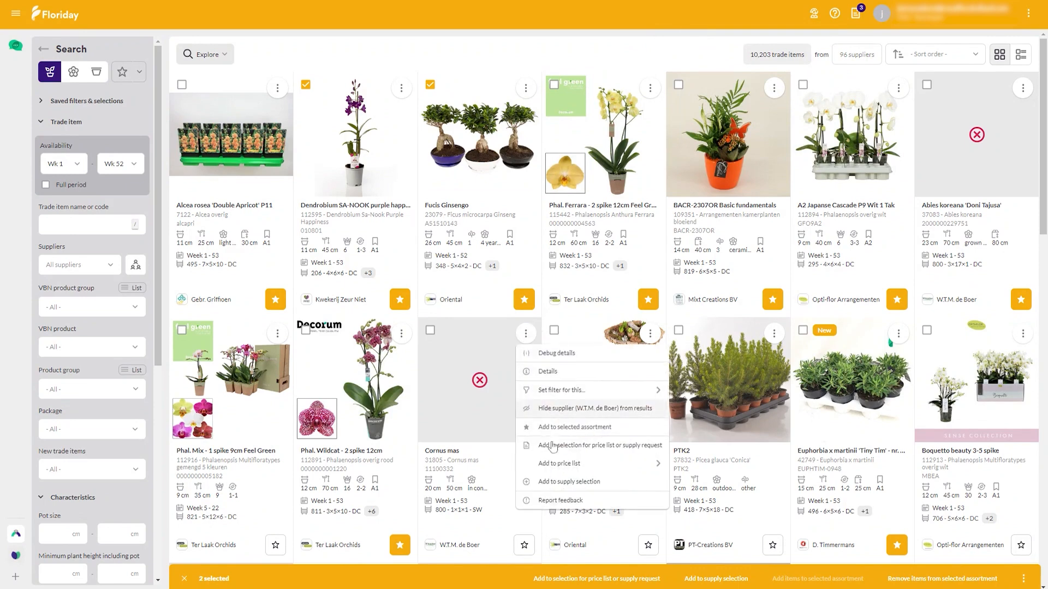
{"action": "left_click", "coordinate": [592, 501]}
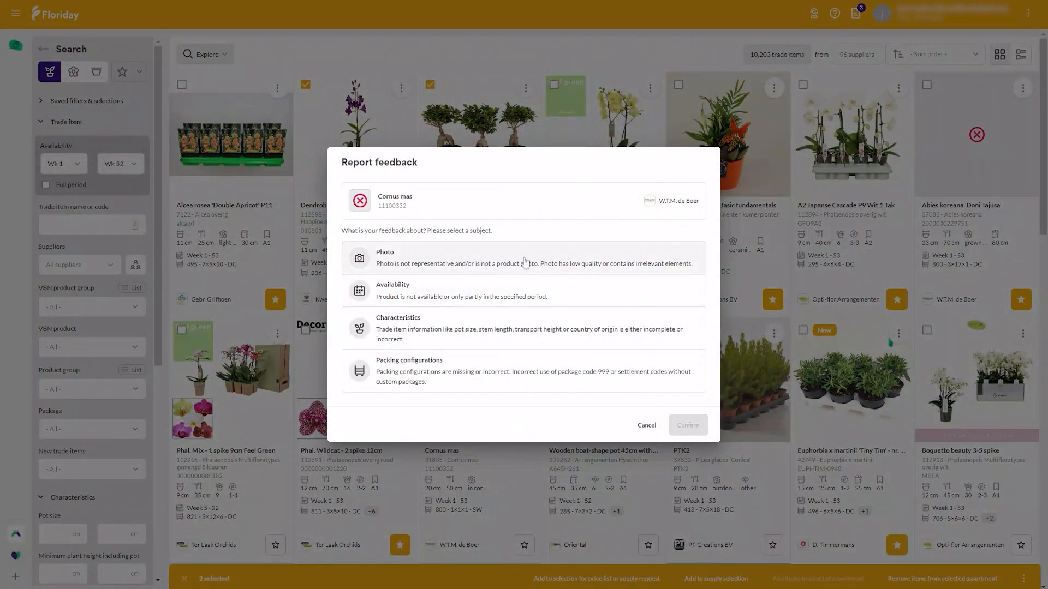
{"action": "left_click", "coordinate": [433, 263]}
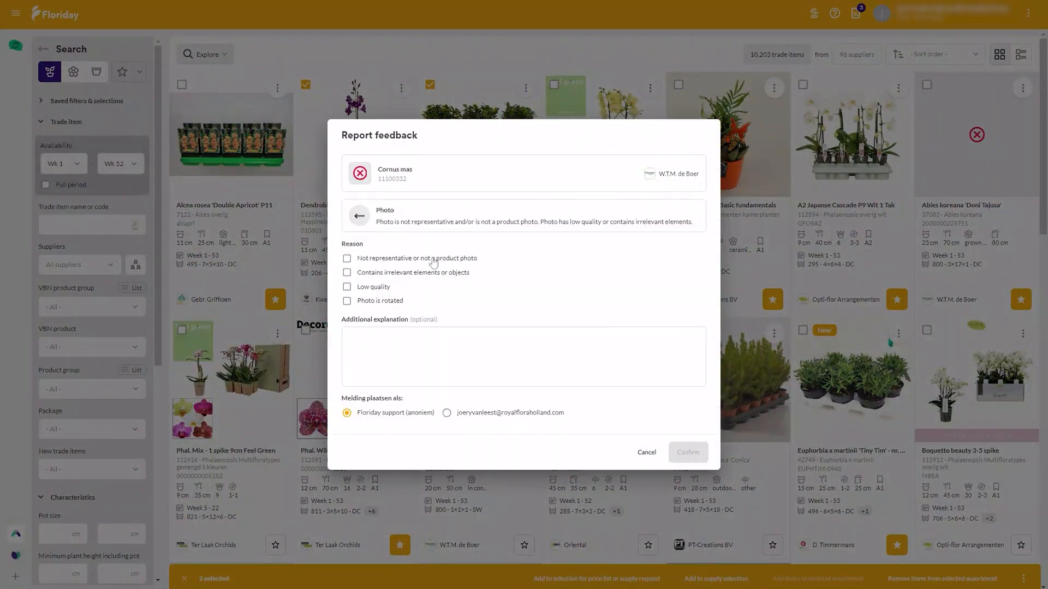
{"action": "left_click", "coordinate": [433, 263]}
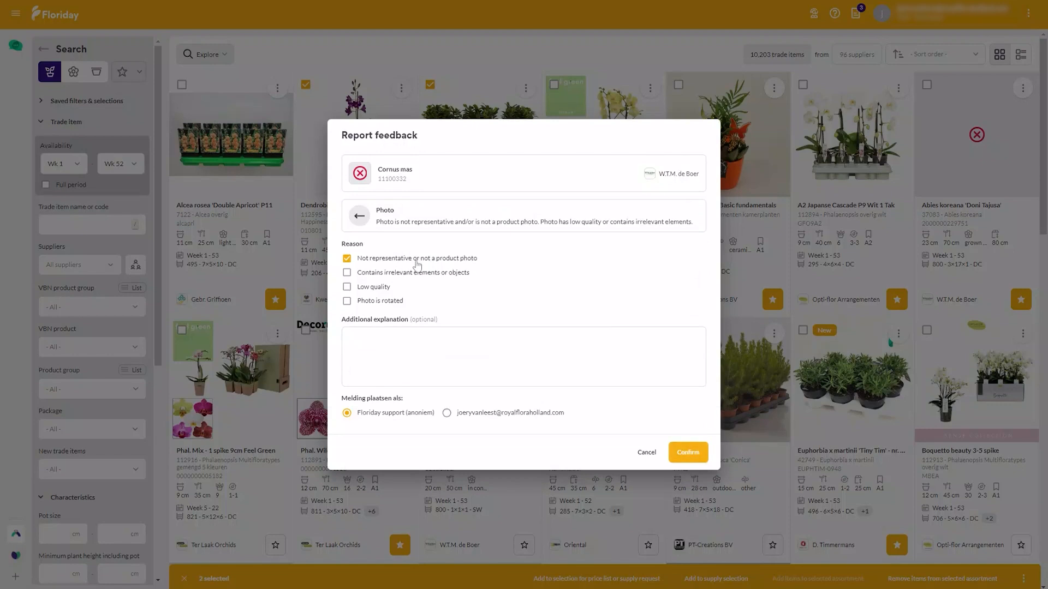
{"action": "left_click", "coordinate": [686, 453]}
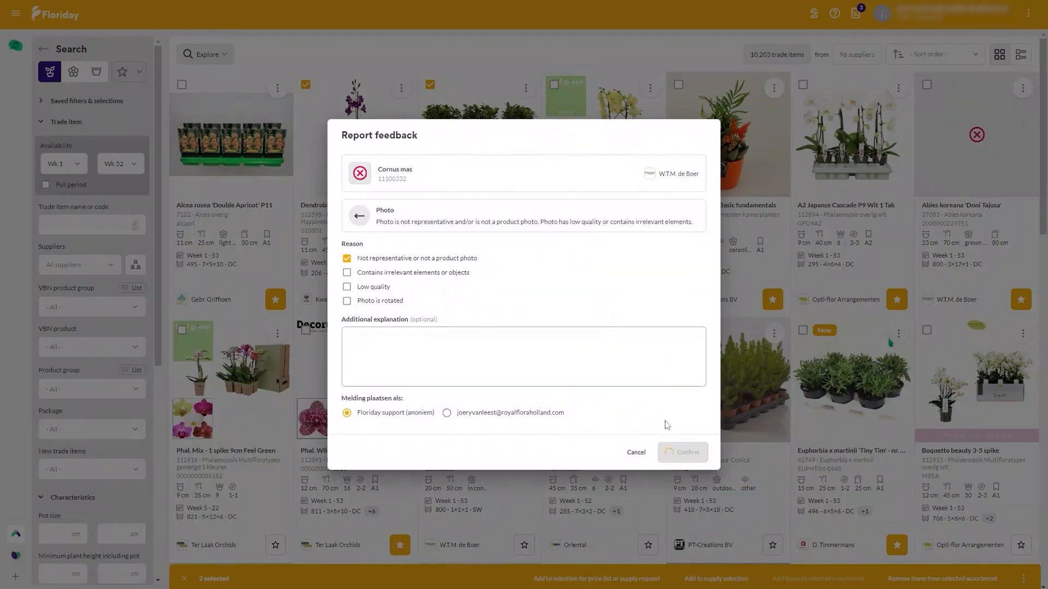
{"action": "left_click", "coordinate": [691, 395]}
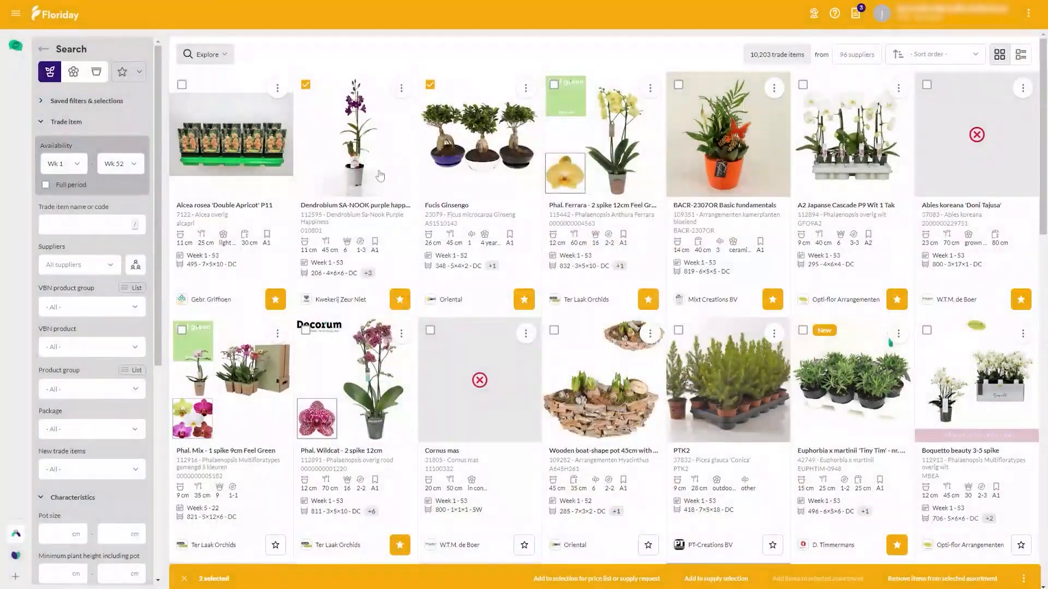
Step: Switch to the Purchase methodology and clear the current trade item selection
{"action": "left_click", "coordinate": [226, 53]}
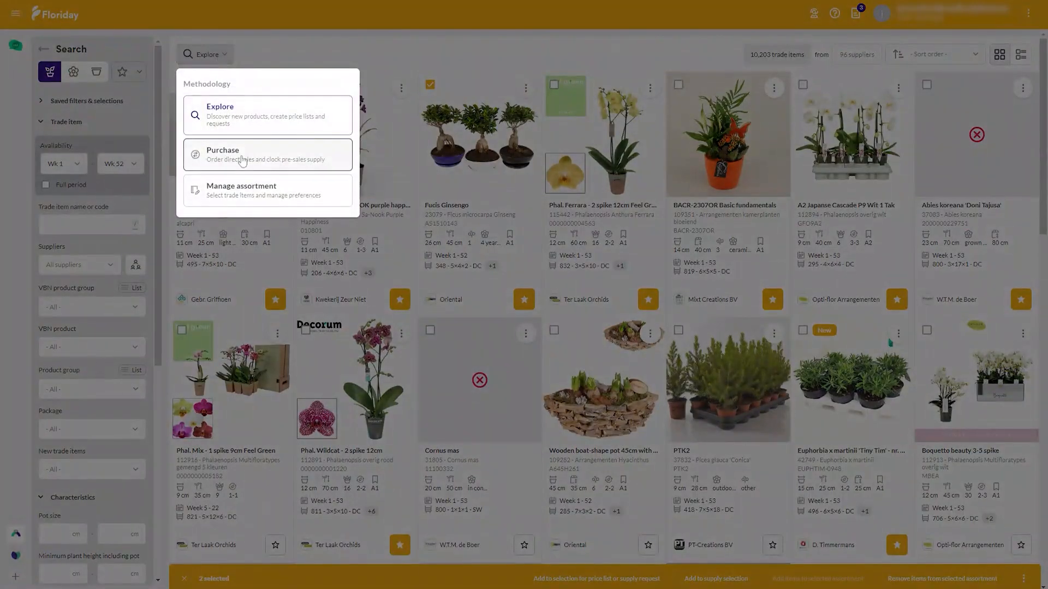
{"action": "left_click", "coordinate": [243, 161]}
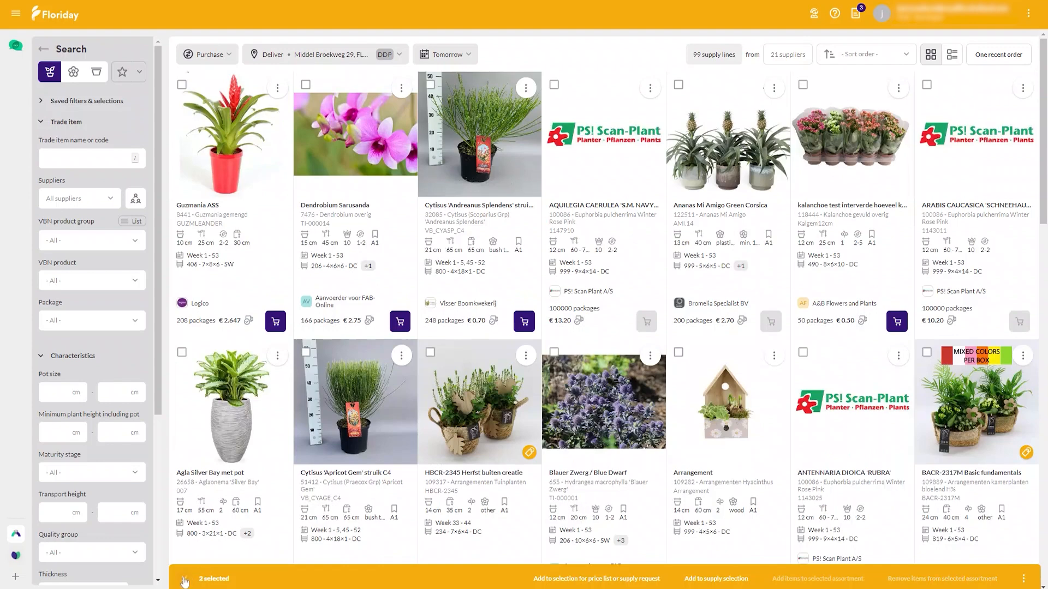
{"action": "left_click", "coordinate": [183, 580]}
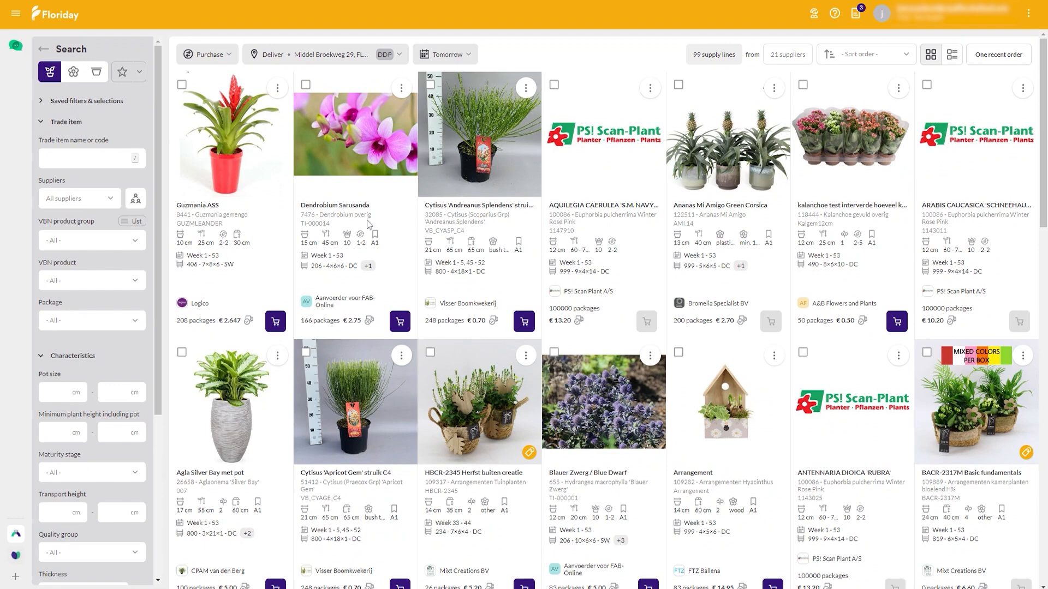
Step: Order 2 packages of Kalanchoe dubbel gemengd 12cm from A&B Flowers and Plants for delivery tomorrow at 1:00 PM
{"action": "mouse_move", "coordinate": [473, 303]}
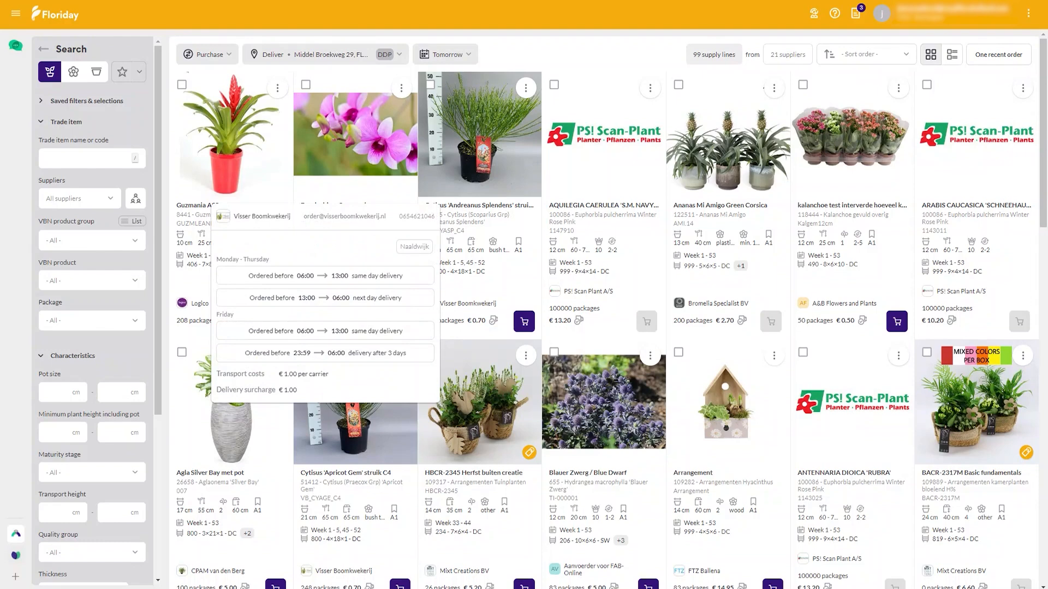
{"action": "mouse_move", "coordinate": [832, 303]}
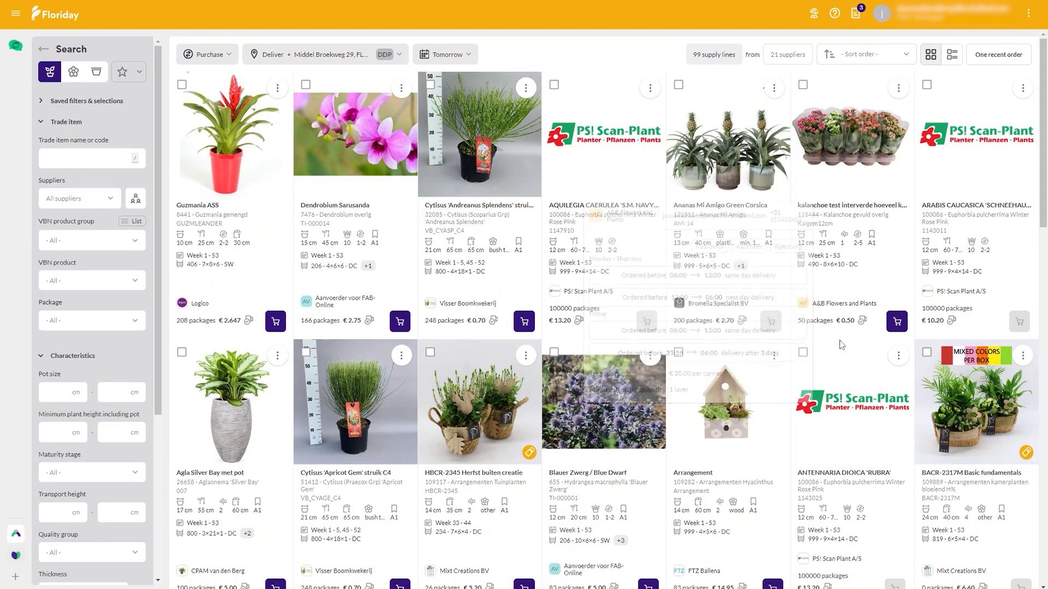
{"action": "left_click", "coordinate": [897, 323]}
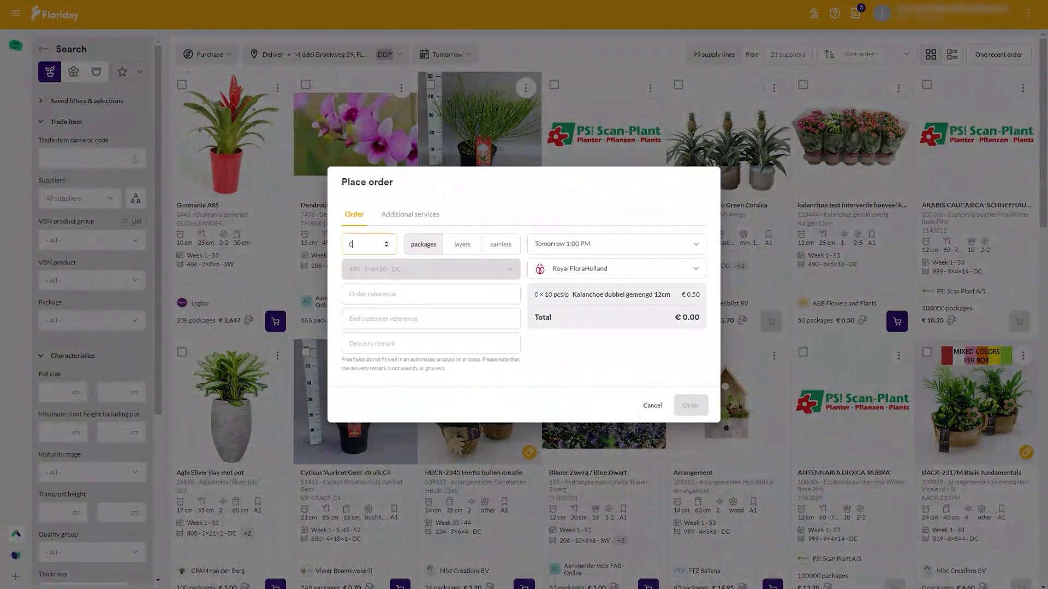
{"action": "left_click", "coordinate": [388, 243]}
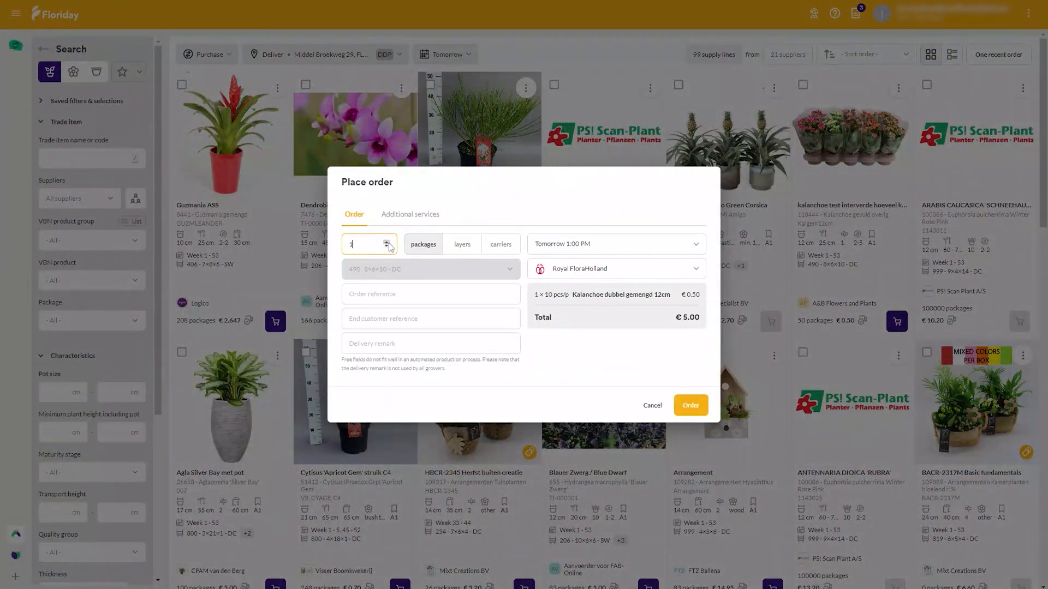
{"action": "left_click", "coordinate": [388, 243]}
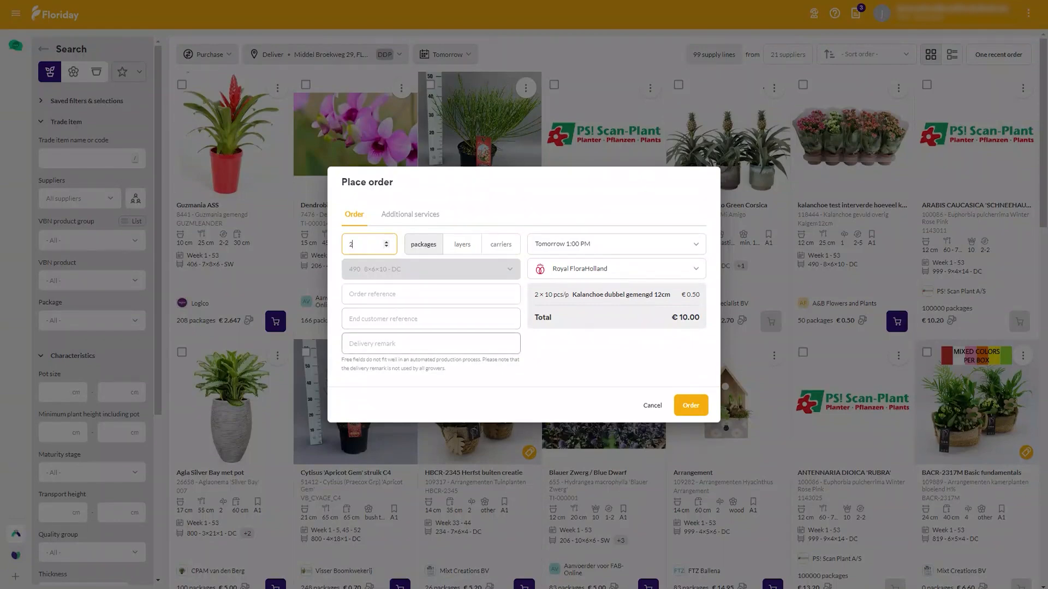
{"action": "left_click", "coordinate": [690, 407]}
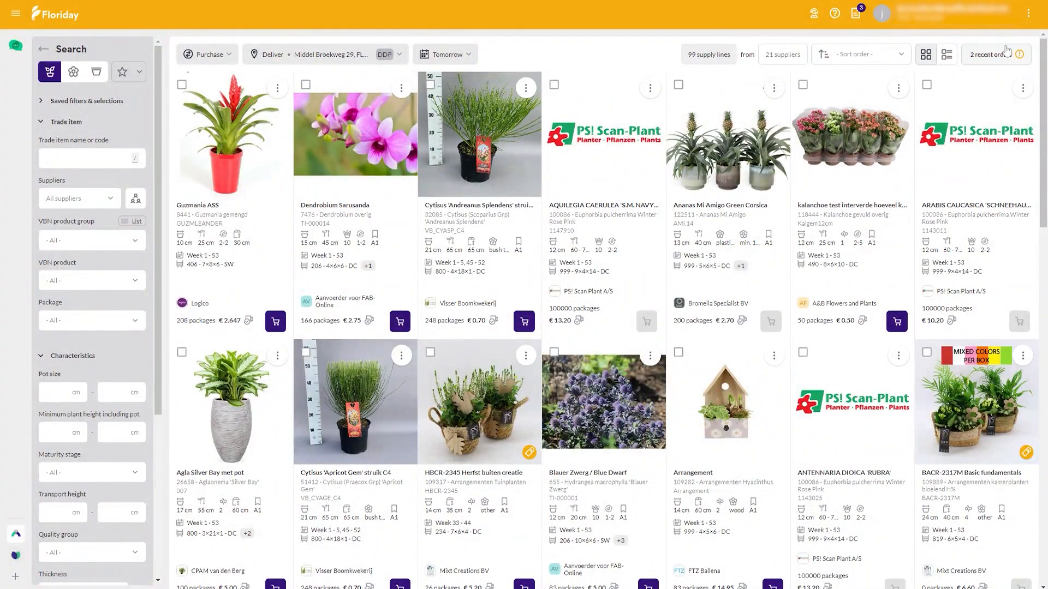
Step: From the recent orders, view the supply available for additional ordering from A&B Flowers and Plants, and clear that supplier filter
{"action": "left_click", "coordinate": [997, 57]}
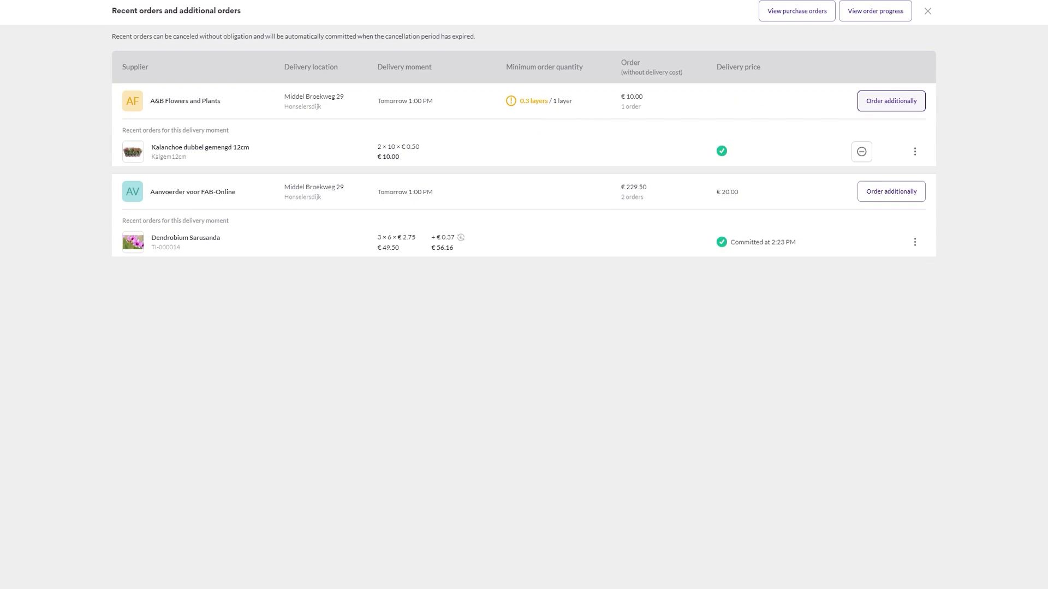
{"action": "left_click", "coordinate": [883, 104]}
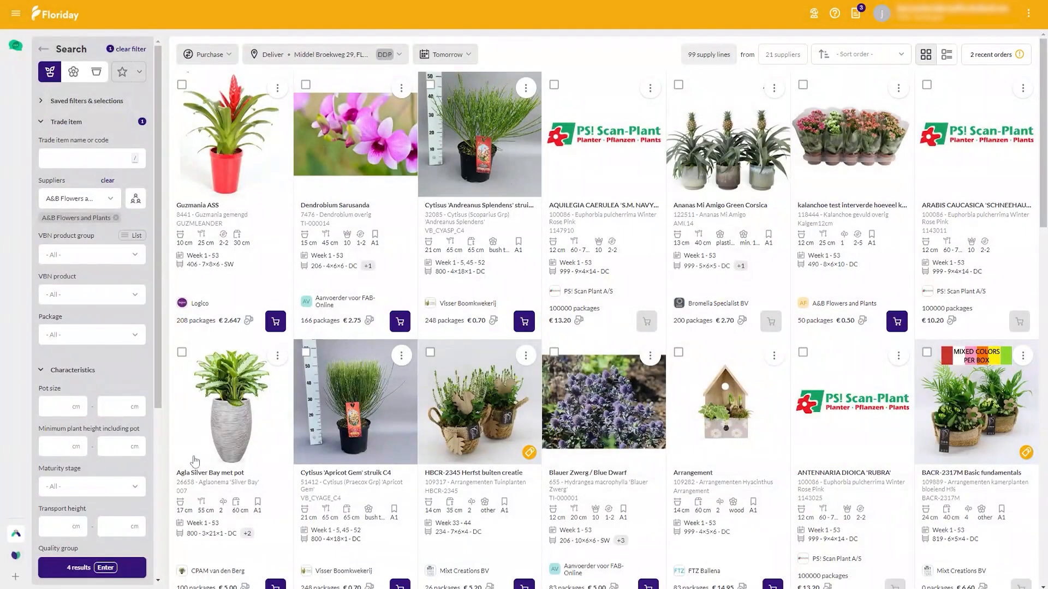
{"action": "left_click", "coordinate": [117, 567]}
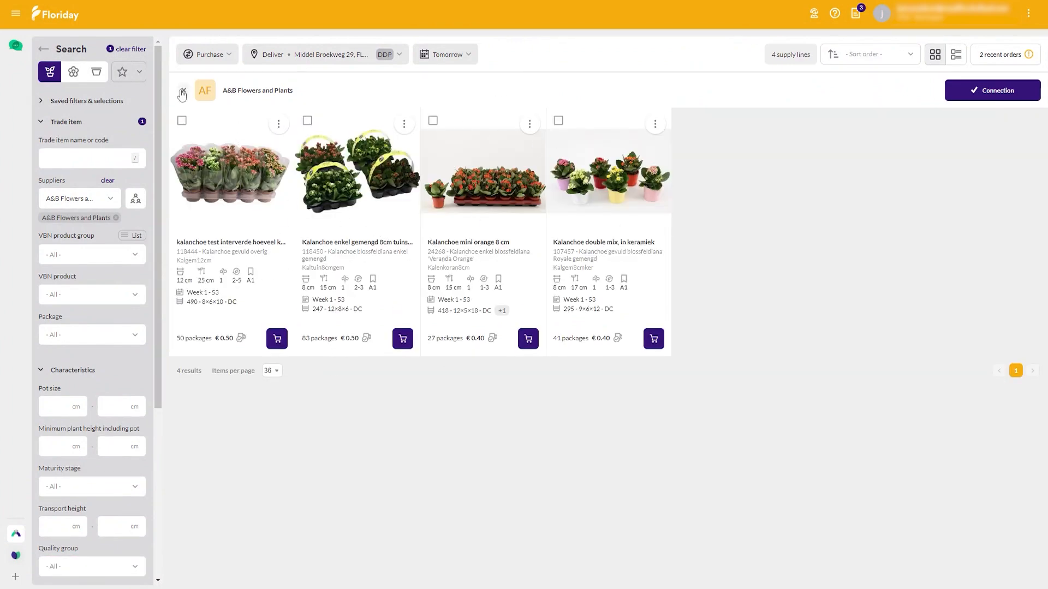
{"action": "left_click", "coordinate": [183, 91]}
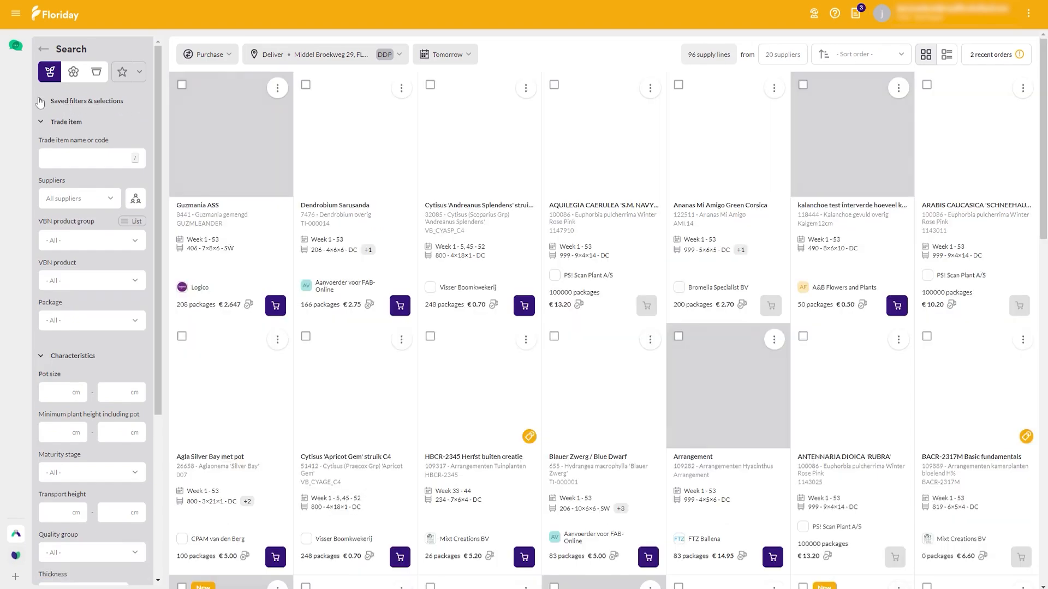
Step: View the saved filters overview and the options of the Anthurium filter, and close the overview
{"action": "left_click", "coordinate": [40, 102]}
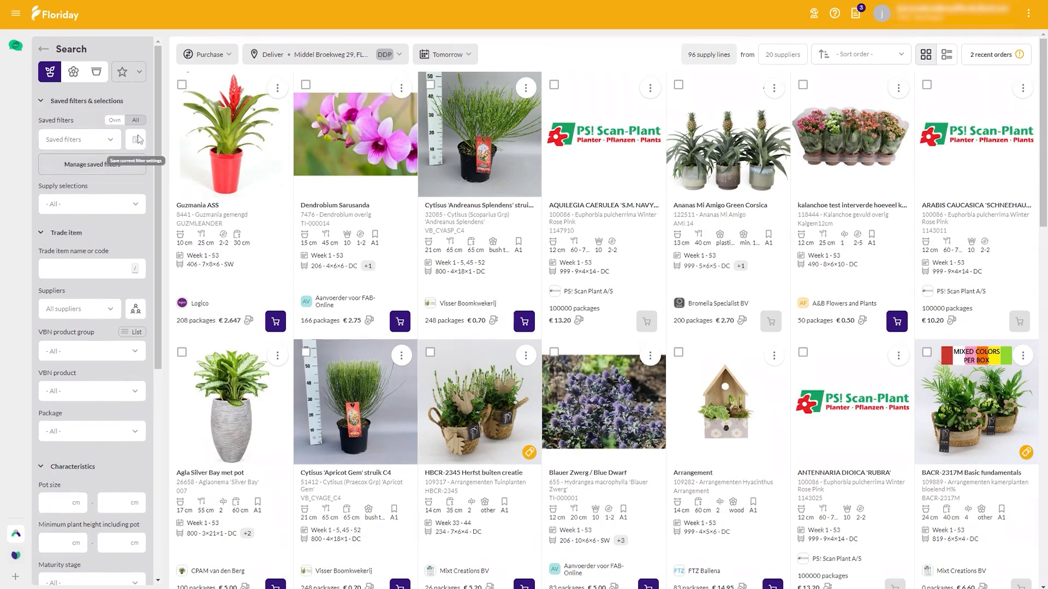
{"action": "left_click", "coordinate": [92, 172]}
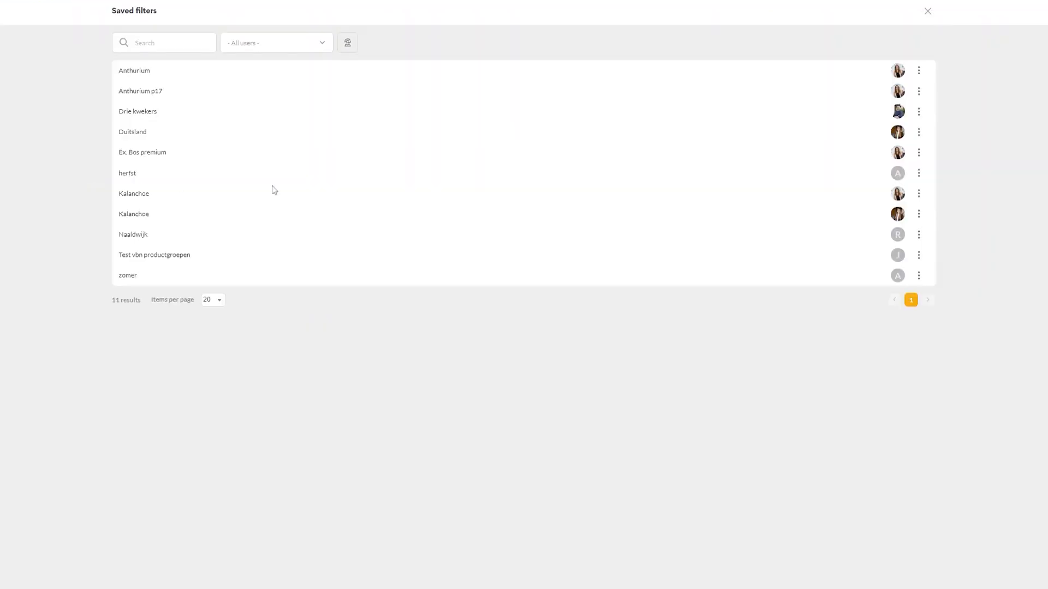
{"action": "left_click", "coordinate": [918, 70]}
{"action": "left_click", "coordinate": [918, 70]}
{"action": "left_click", "coordinate": [927, 11]}
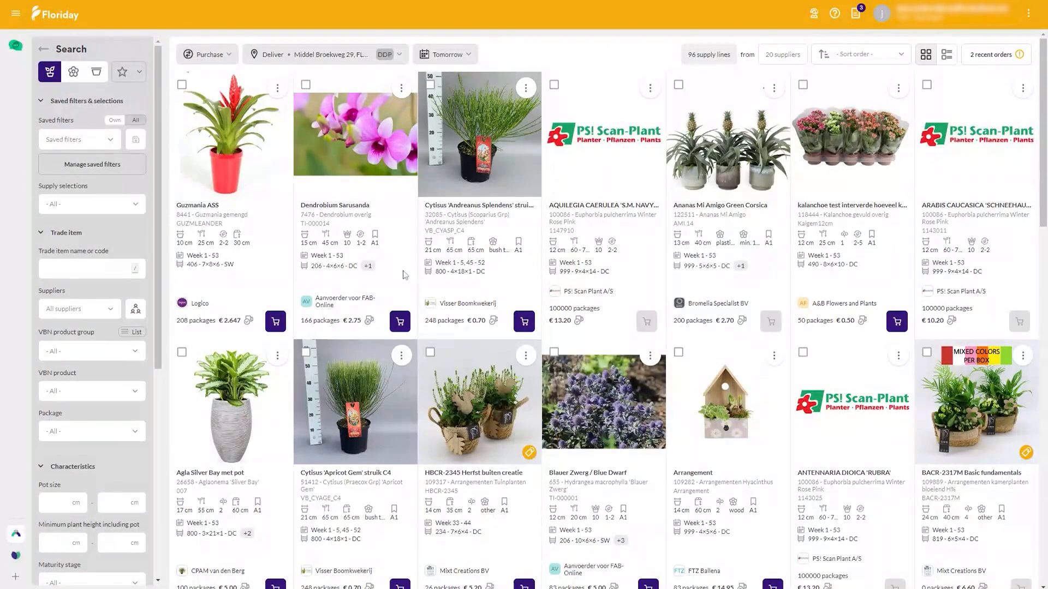
Step: Examine the search filters, including the Supply section and its clock pre-sales locations
{"action": "scroll", "coordinate": [93, 309], "scroll_direction": "down", "scroll_amount": 5}
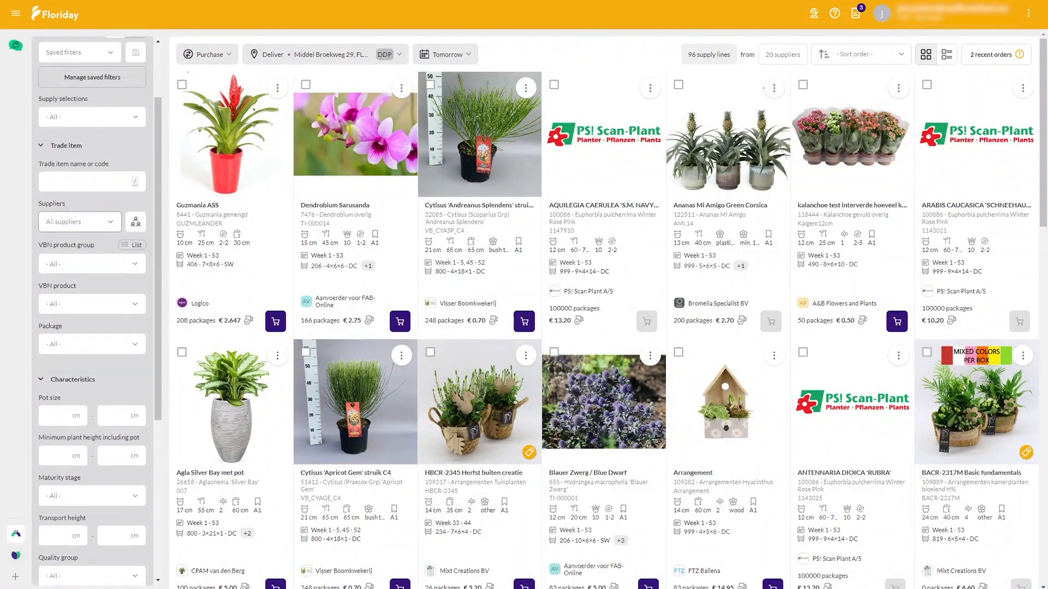
{"action": "scroll", "coordinate": [48, 483], "scroll_direction": "down", "scroll_amount": 1}
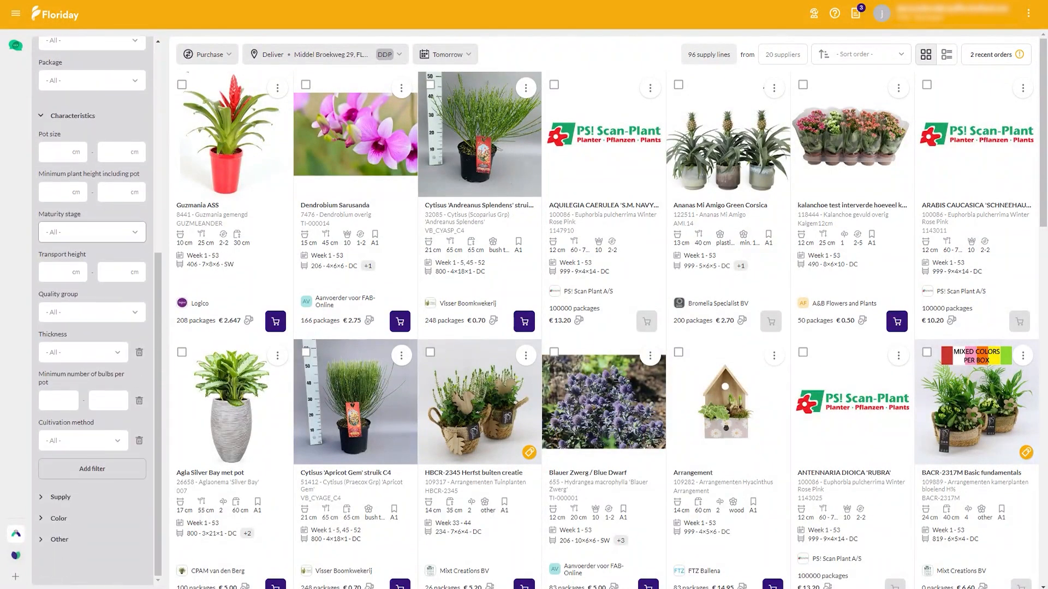
{"action": "left_click", "coordinate": [61, 497]}
{"action": "scroll", "coordinate": [65, 505], "scroll_direction": "down", "scroll_amount": 4}
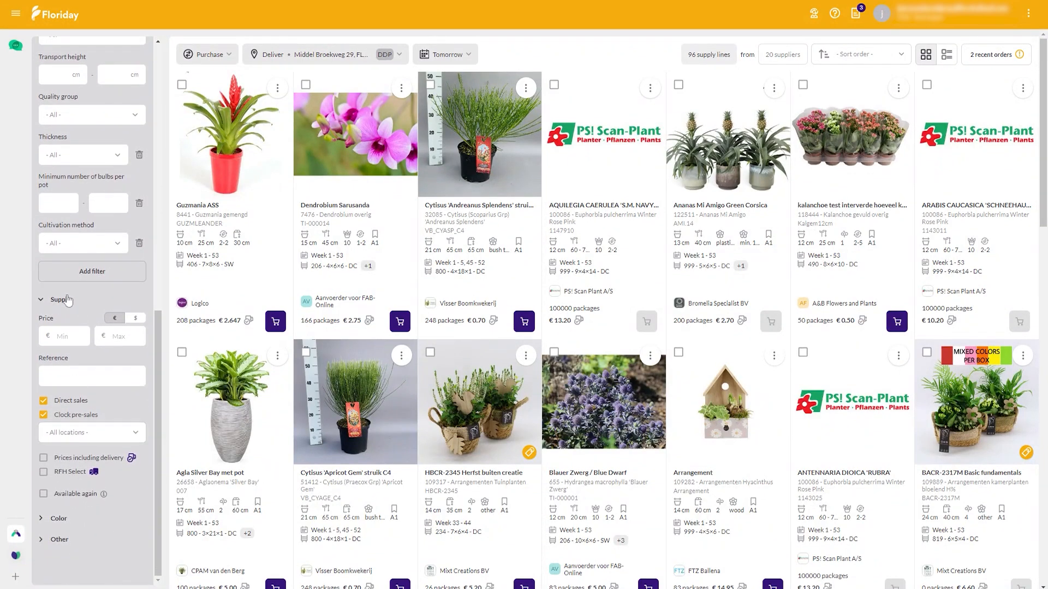
{"action": "left_click", "coordinate": [95, 433]}
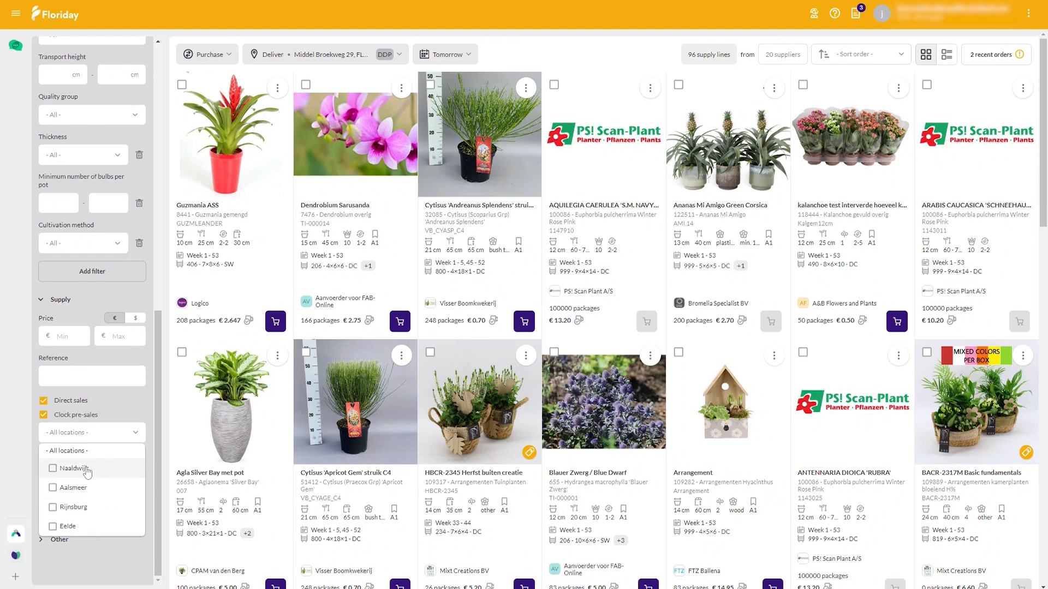
{"action": "left_click", "coordinate": [29, 421]}
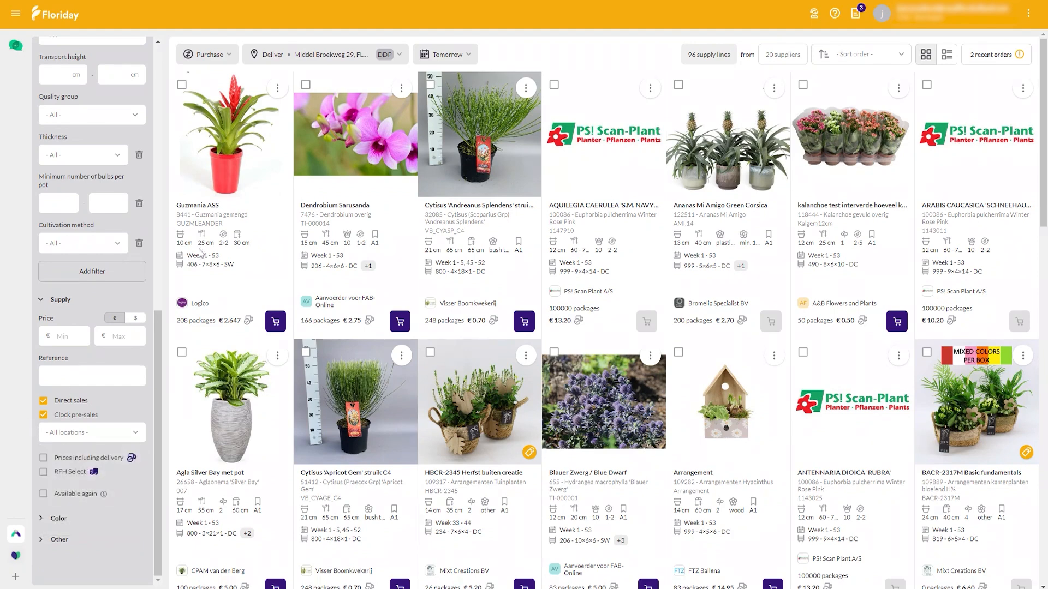
{"action": "scroll", "coordinate": [131, 303], "scroll_direction": "up", "scroll_amount": 10}
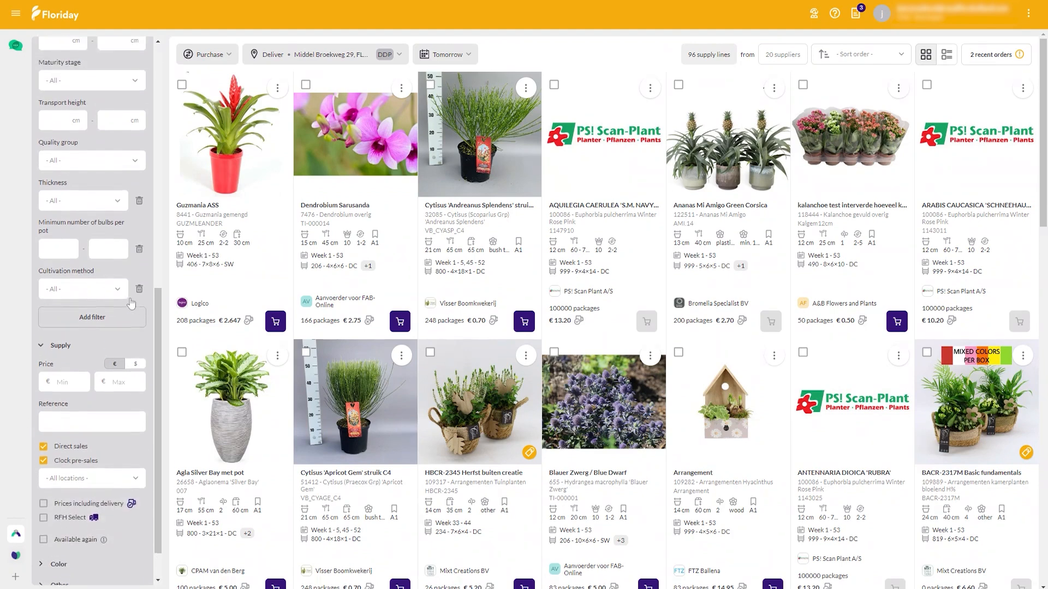
{"action": "scroll", "coordinate": [93, 303], "scroll_direction": "up", "scroll_amount": 1}
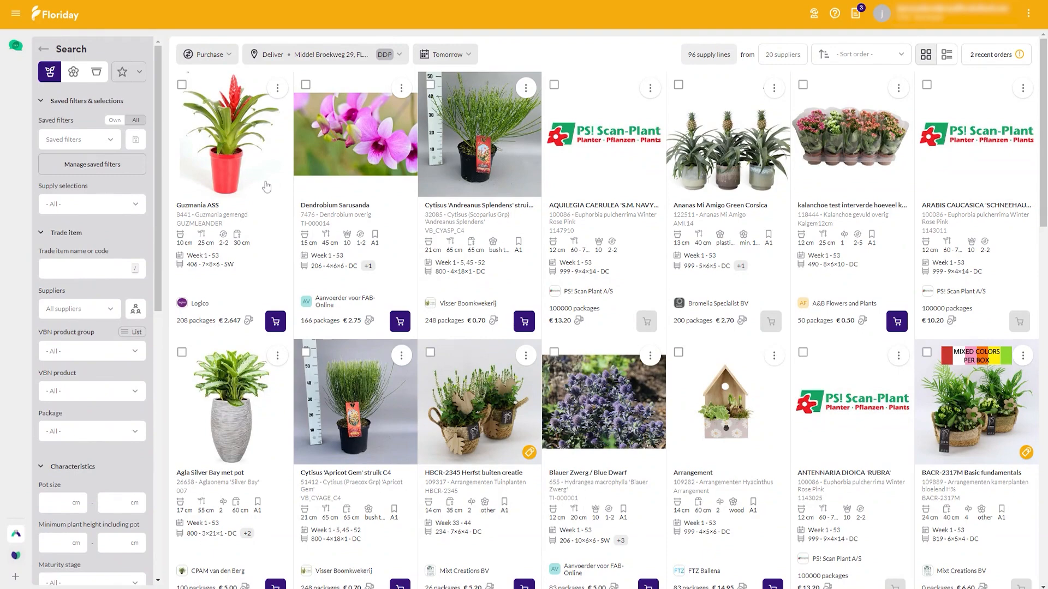
Step: Return to the Explorer start page and view the Supply selections section
{"action": "left_click", "coordinate": [15, 21]}
{"action": "left_click", "coordinate": [49, 73]}
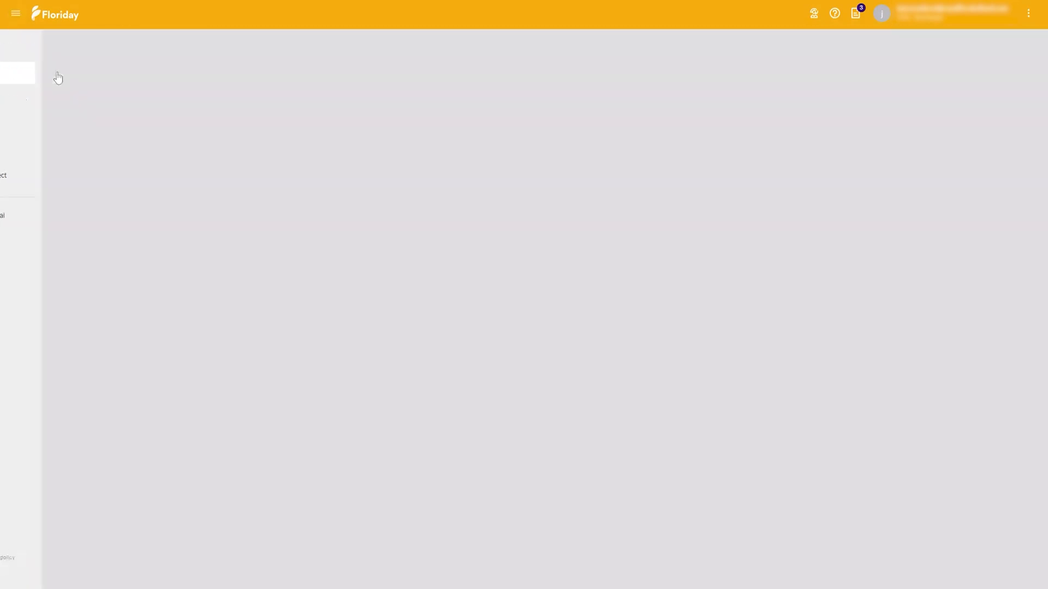
{"action": "scroll", "coordinate": [665, 405], "scroll_direction": "down", "scroll_amount": 1}
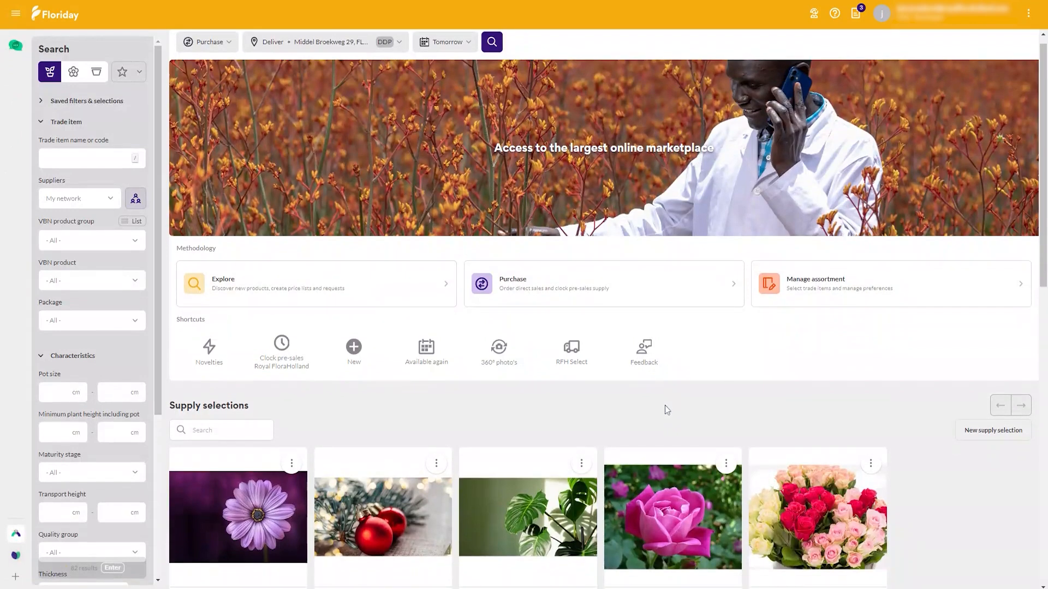
{"action": "scroll", "coordinate": [664, 405], "scroll_direction": "down", "scroll_amount": 4}
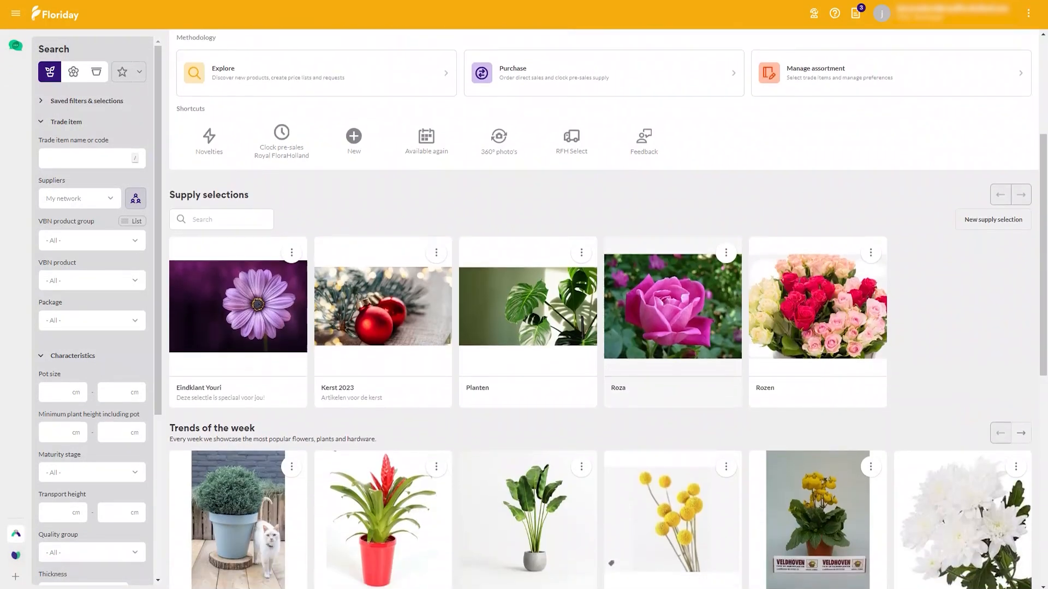
{"action": "scroll", "coordinate": [664, 404], "scroll_direction": "up", "scroll_amount": 1}
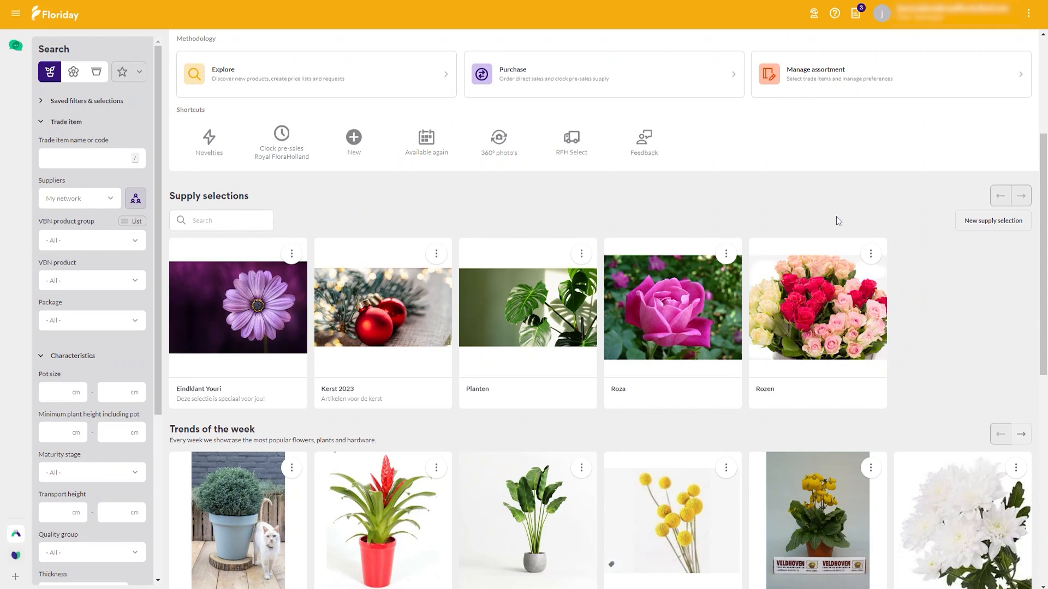
Step: View the name, description and image fields for adding a new supply selection, and close the form without saving
{"action": "left_click", "coordinate": [974, 221]}
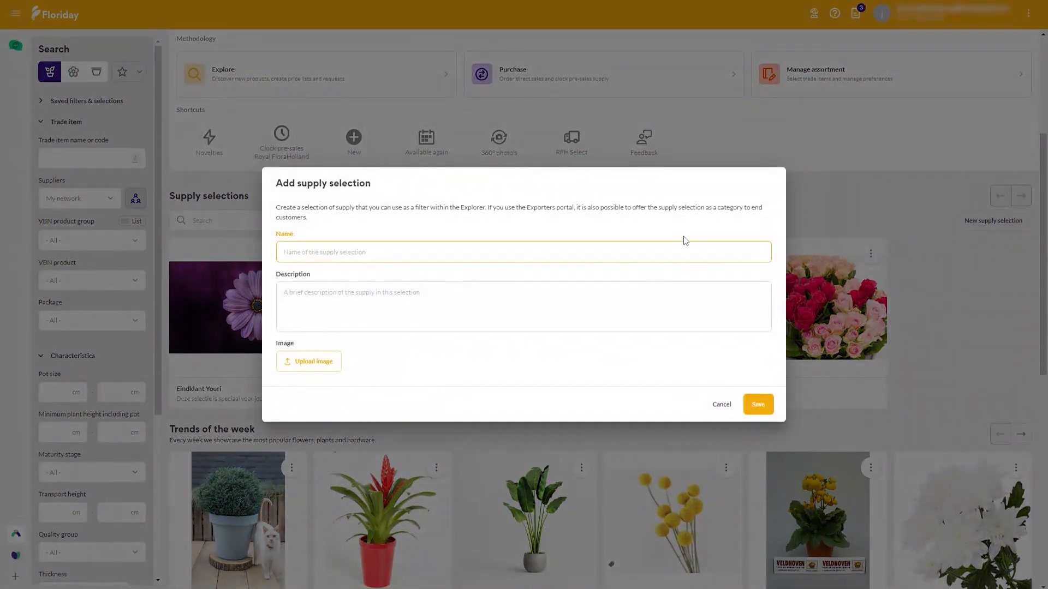
{"action": "left_click", "coordinate": [643, 353]}
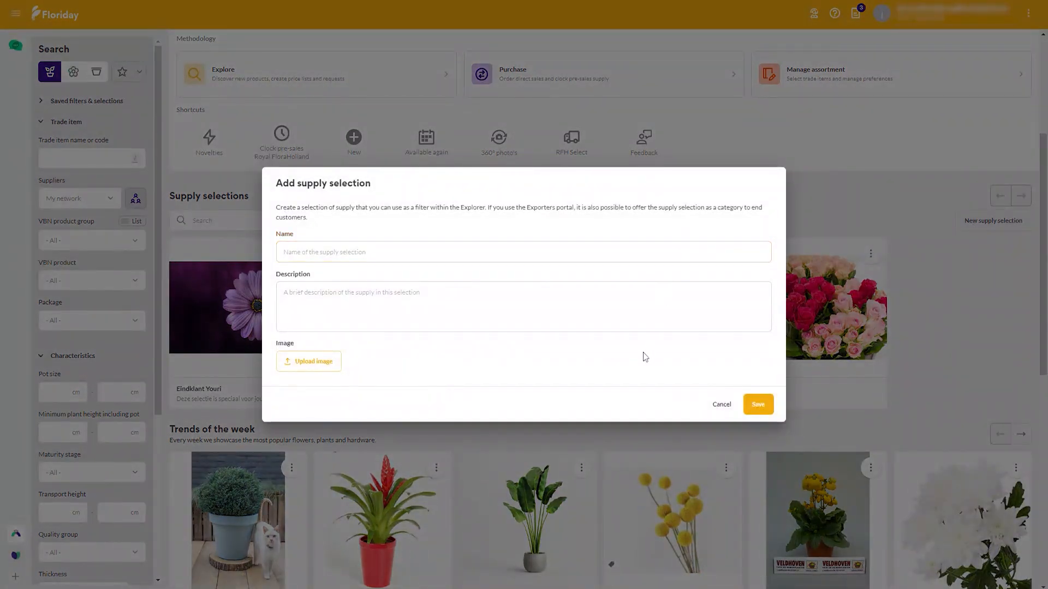
{"action": "left_click", "coordinate": [721, 404]}
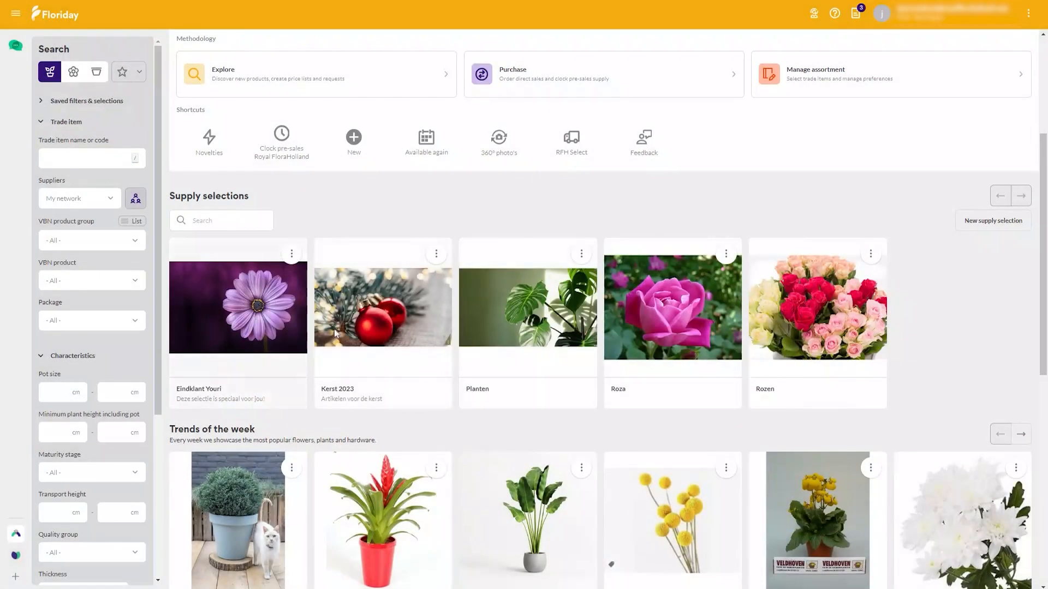
Step: Show the supply for delivery tomorrow and add the Cytisus 'Andreanus Splendens' trade item to the end customer (Eindklant) supply selection
{"action": "scroll", "coordinate": [283, 240], "scroll_direction": "up", "scroll_amount": 4}
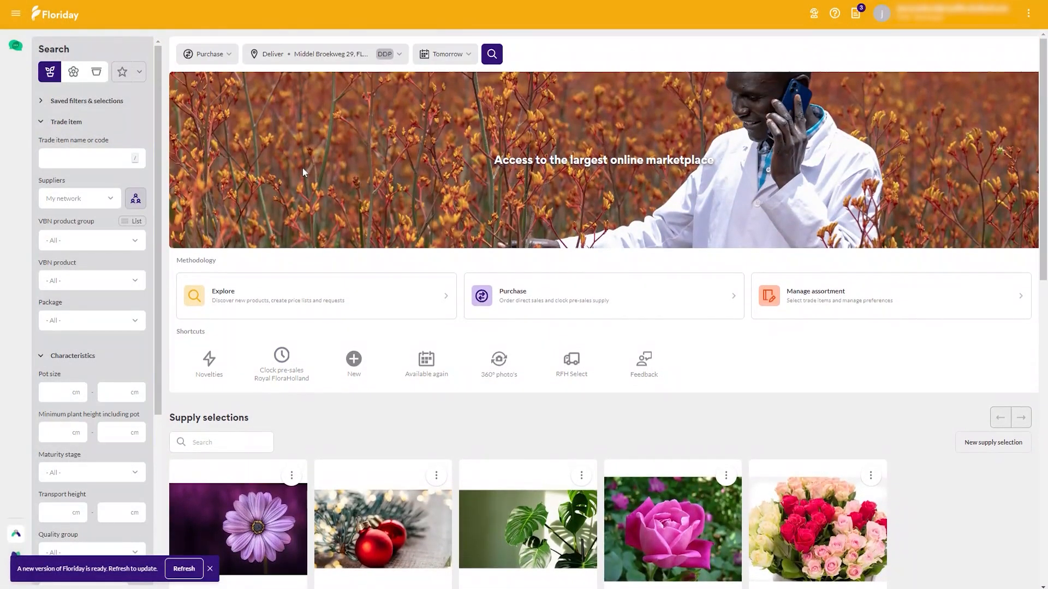
{"action": "left_click", "coordinate": [494, 55]}
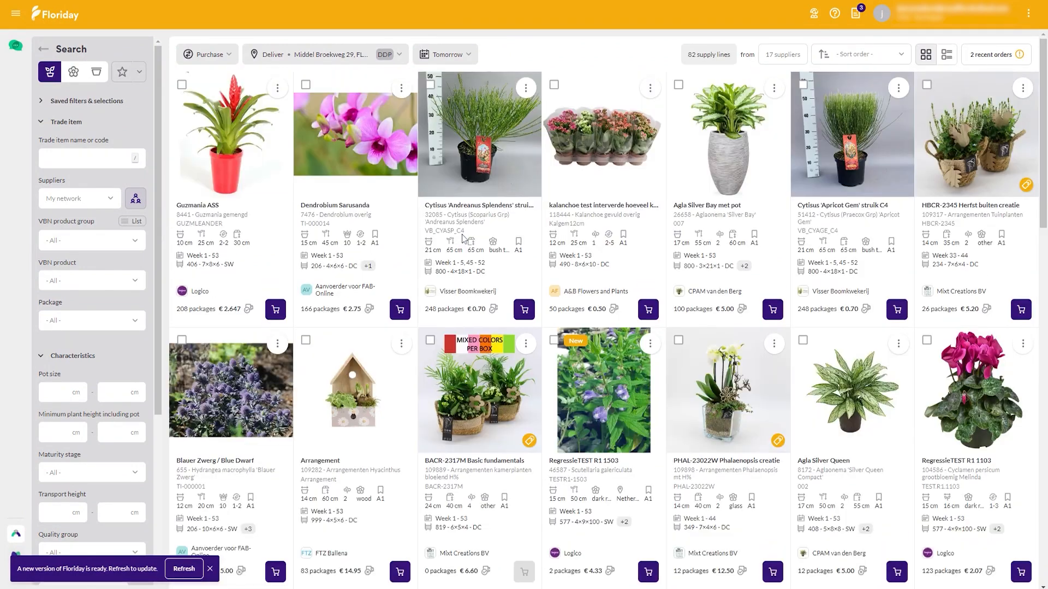
{"action": "left_click", "coordinate": [526, 89]}
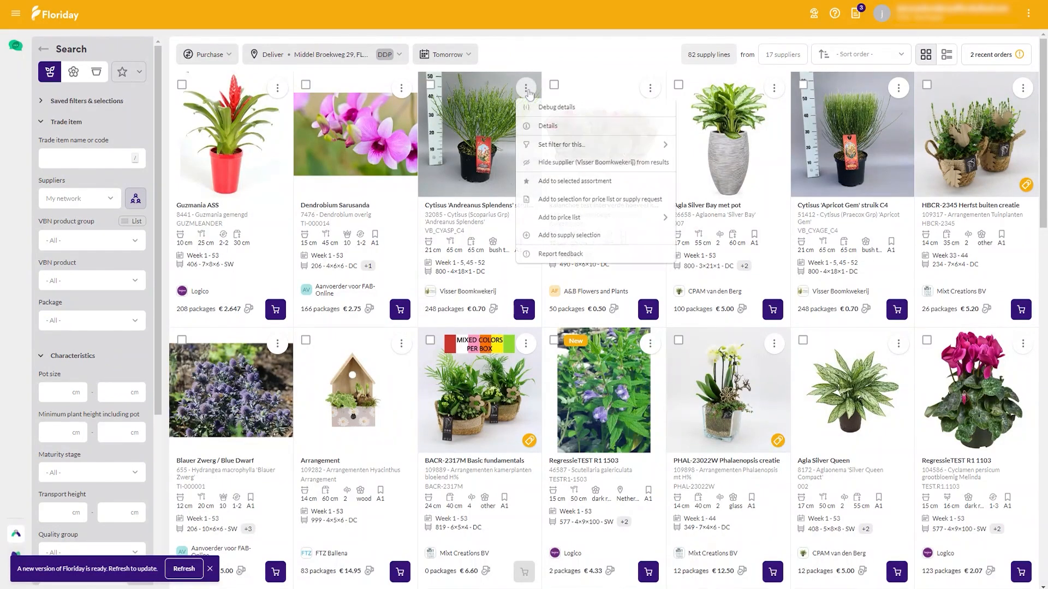
{"action": "left_click", "coordinate": [559, 236]}
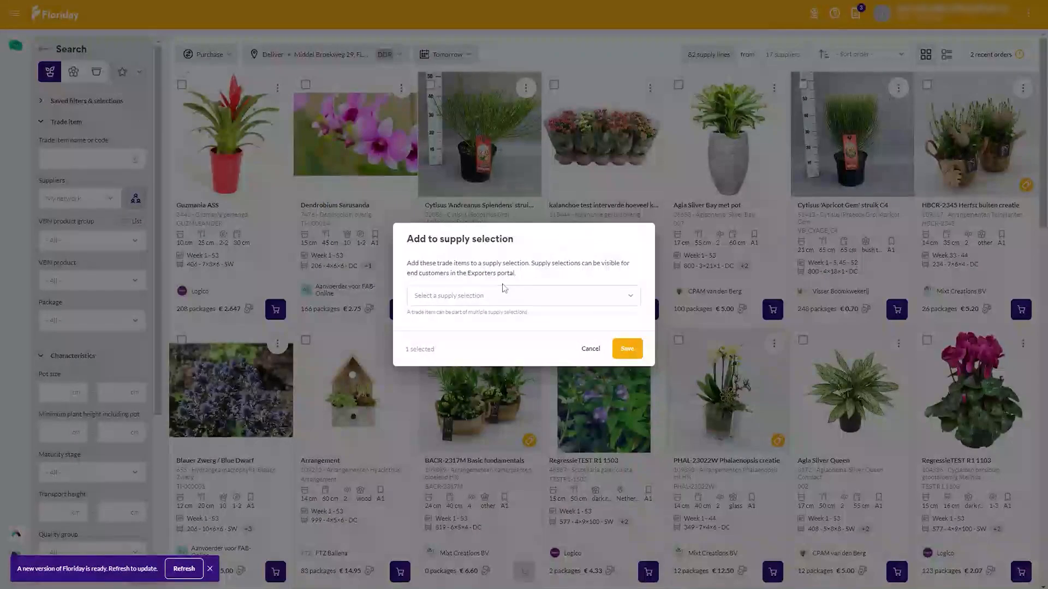
{"action": "left_click", "coordinate": [493, 295]}
{"action": "left_click", "coordinate": [463, 338]}
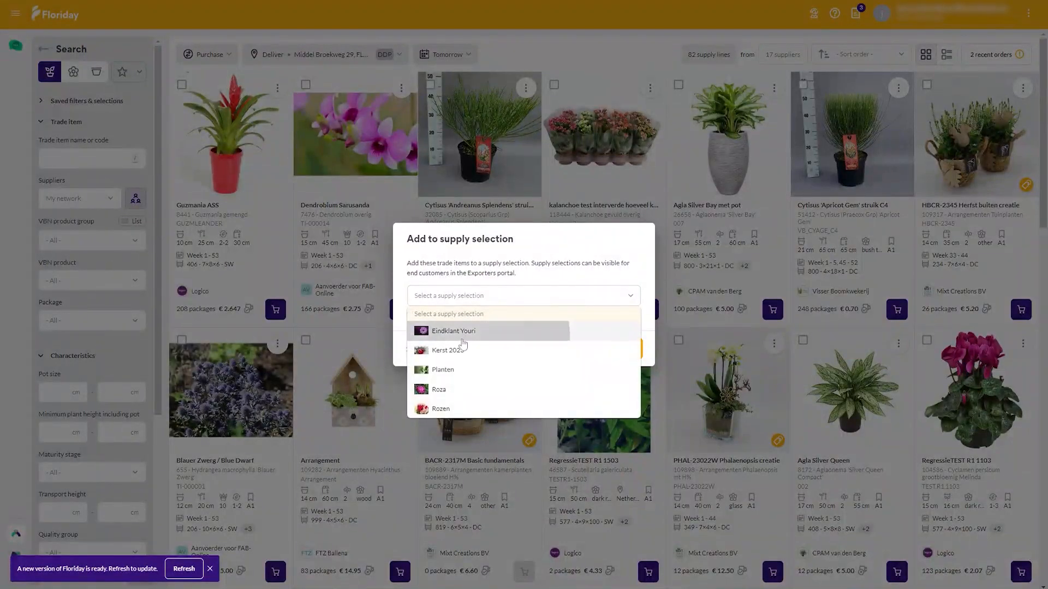
{"action": "left_click", "coordinate": [628, 350]}
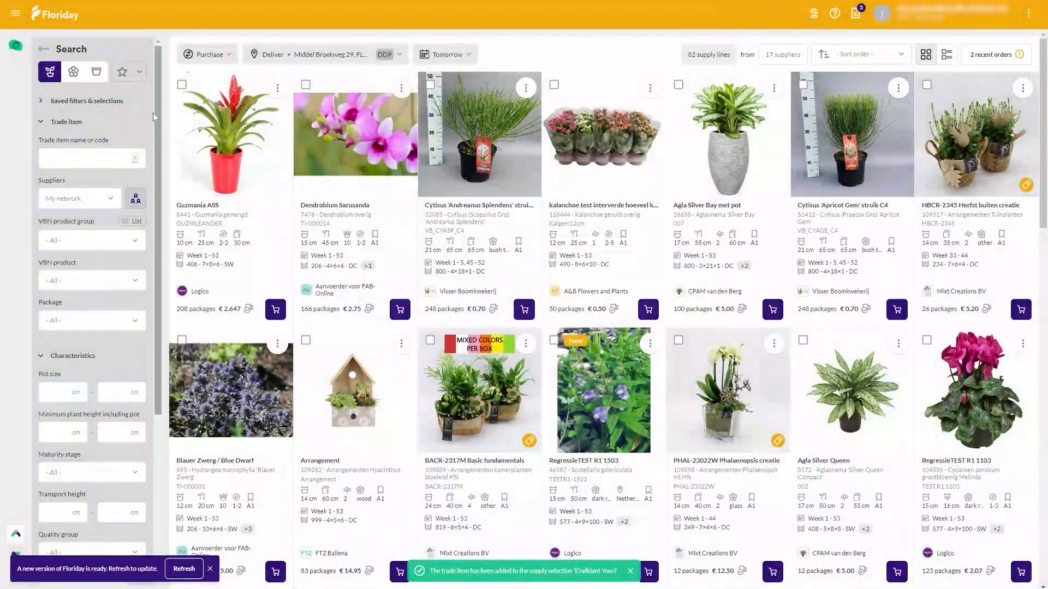
Step: Set the supply selections filter to the end customer (Eindklant) selection and collapse the Trade item filters
{"action": "left_click", "coordinate": [123, 101]}
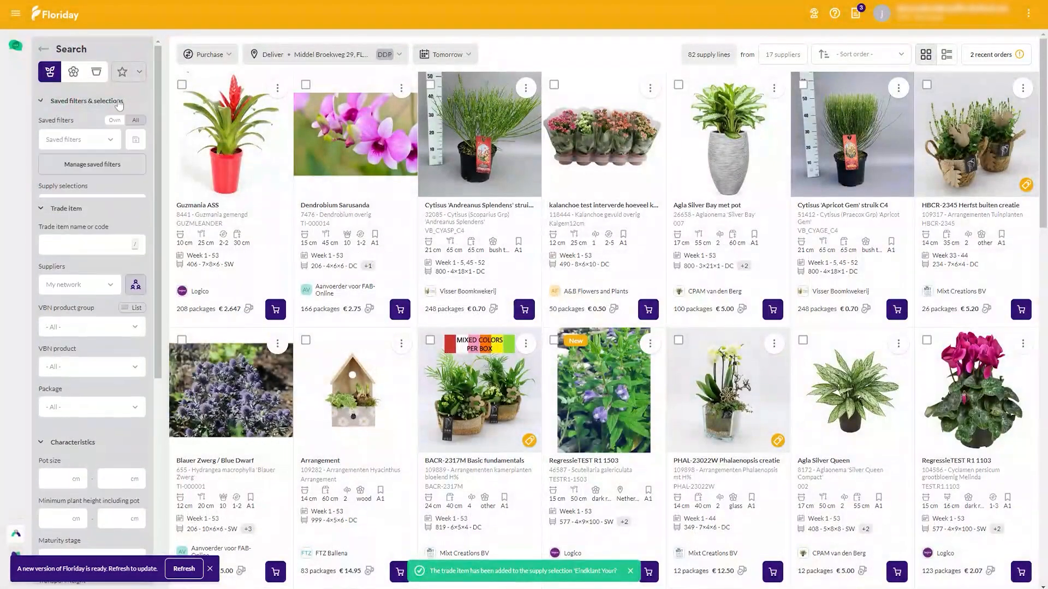
{"action": "left_click", "coordinate": [85, 206]}
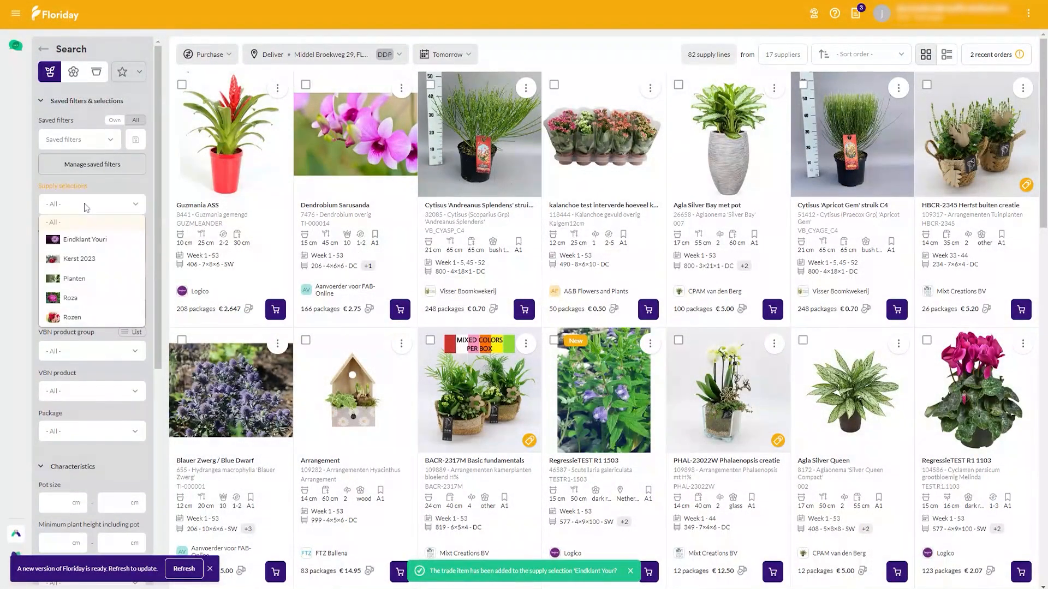
{"action": "left_click", "coordinate": [86, 239]}
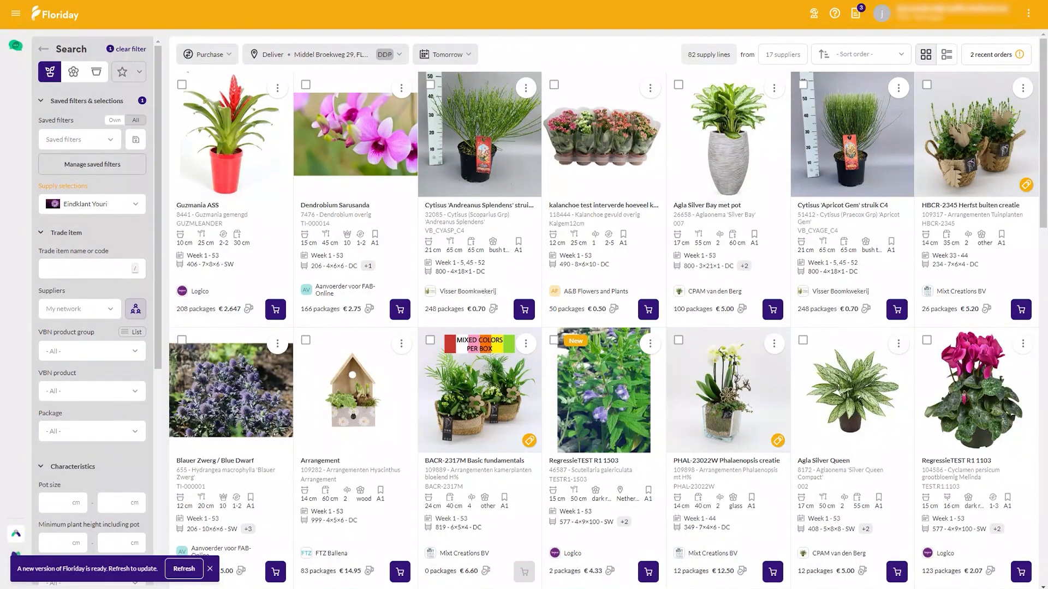
{"action": "left_click", "coordinate": [132, 234]}
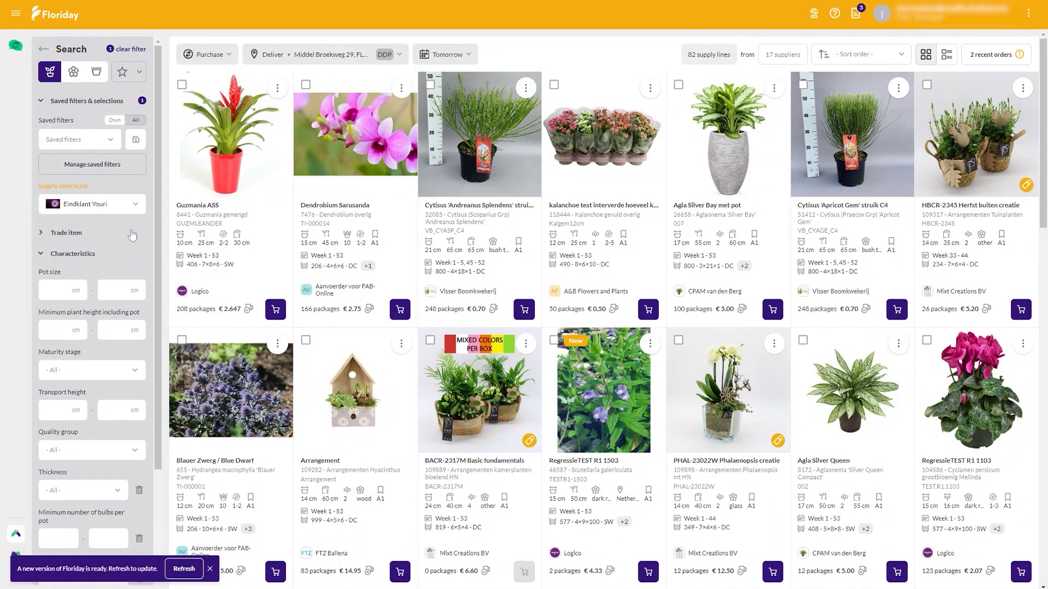